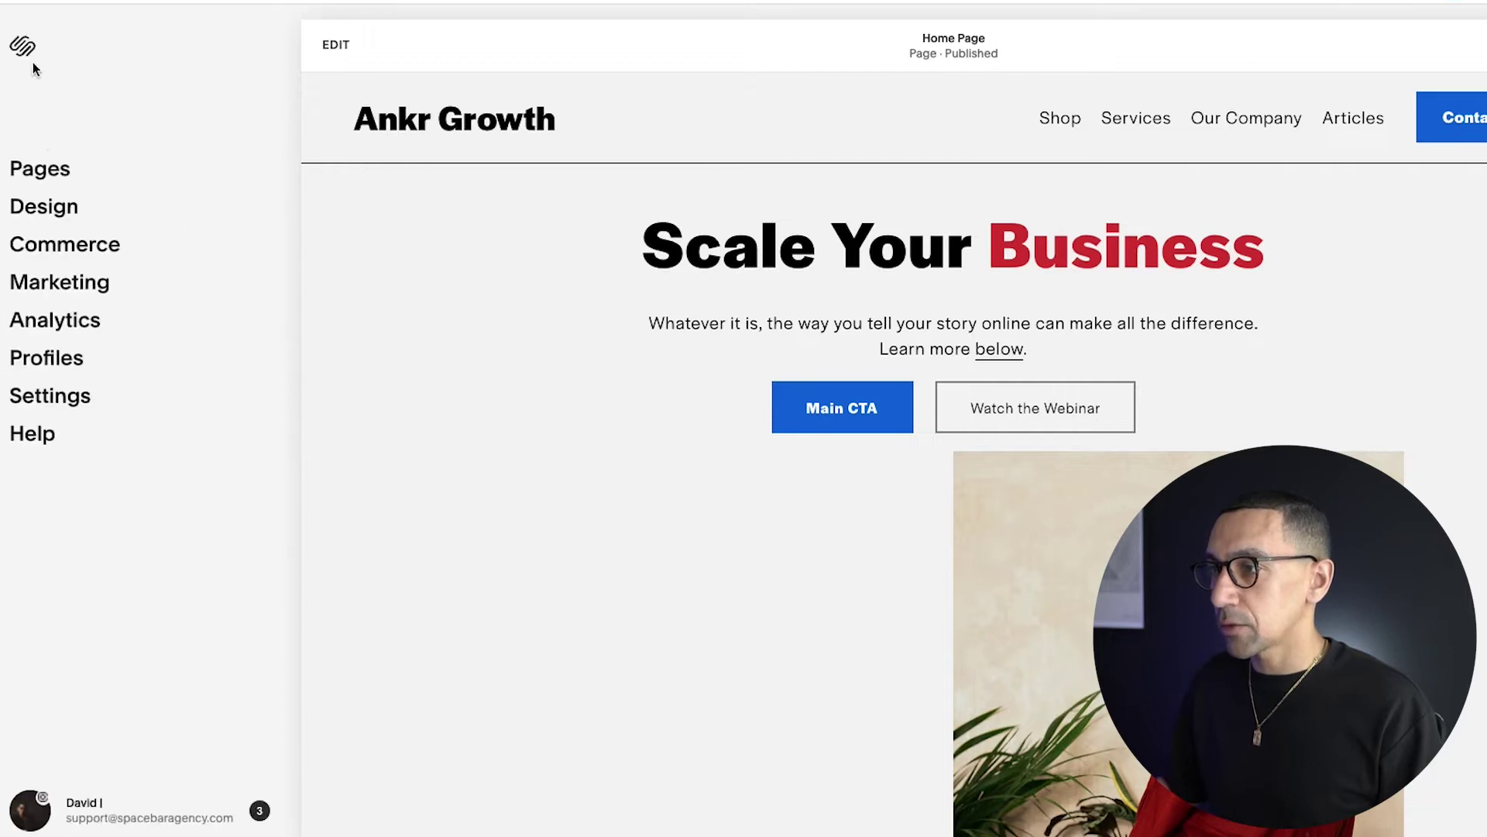
# Step: Create a "Say Thanks to Customers" automation email campaign from the "Welcome to Clara." template
pyautogui.click(60, 283)
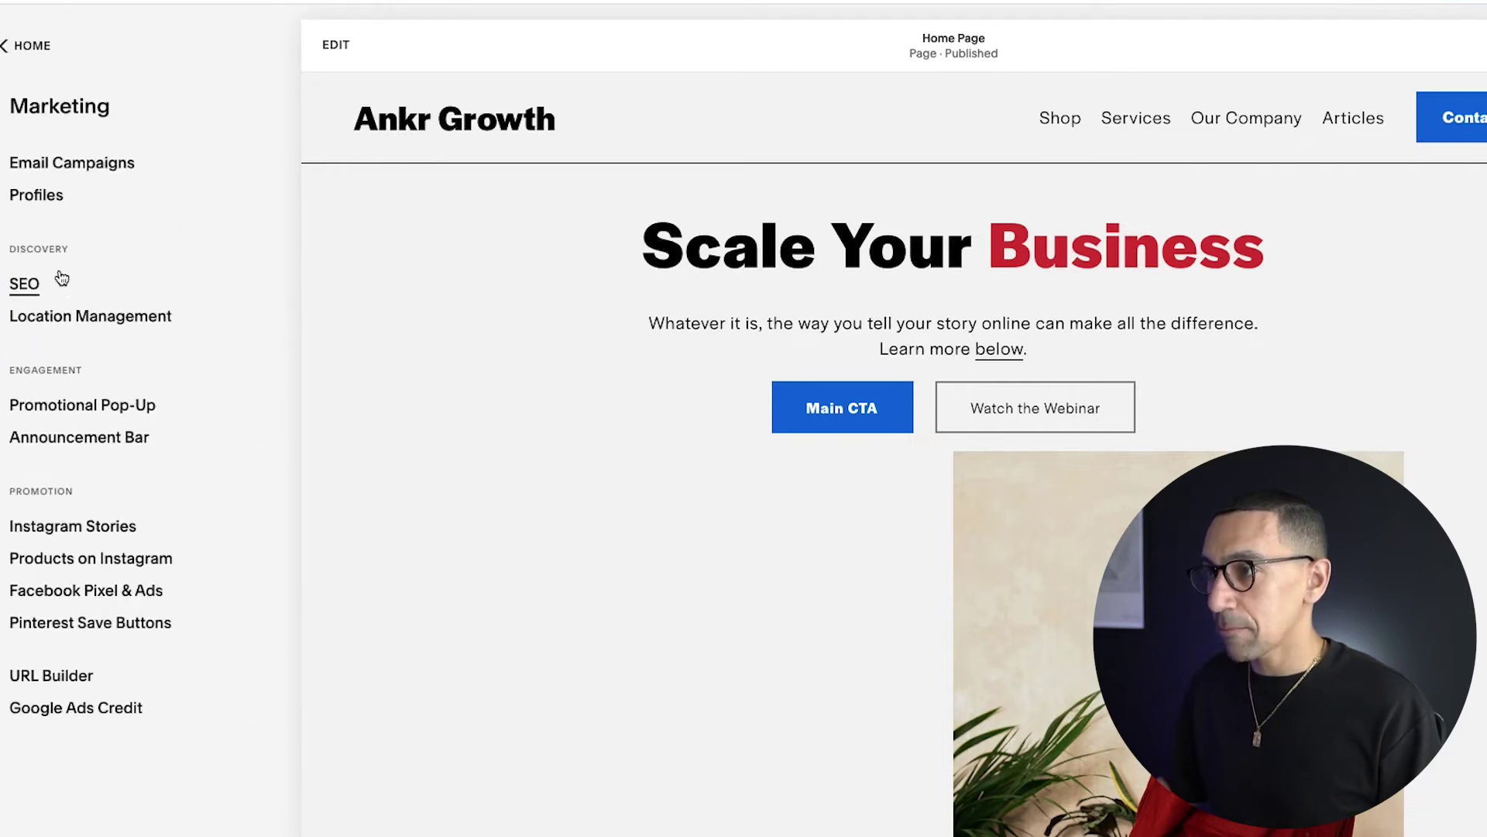
pyautogui.click(91, 172)
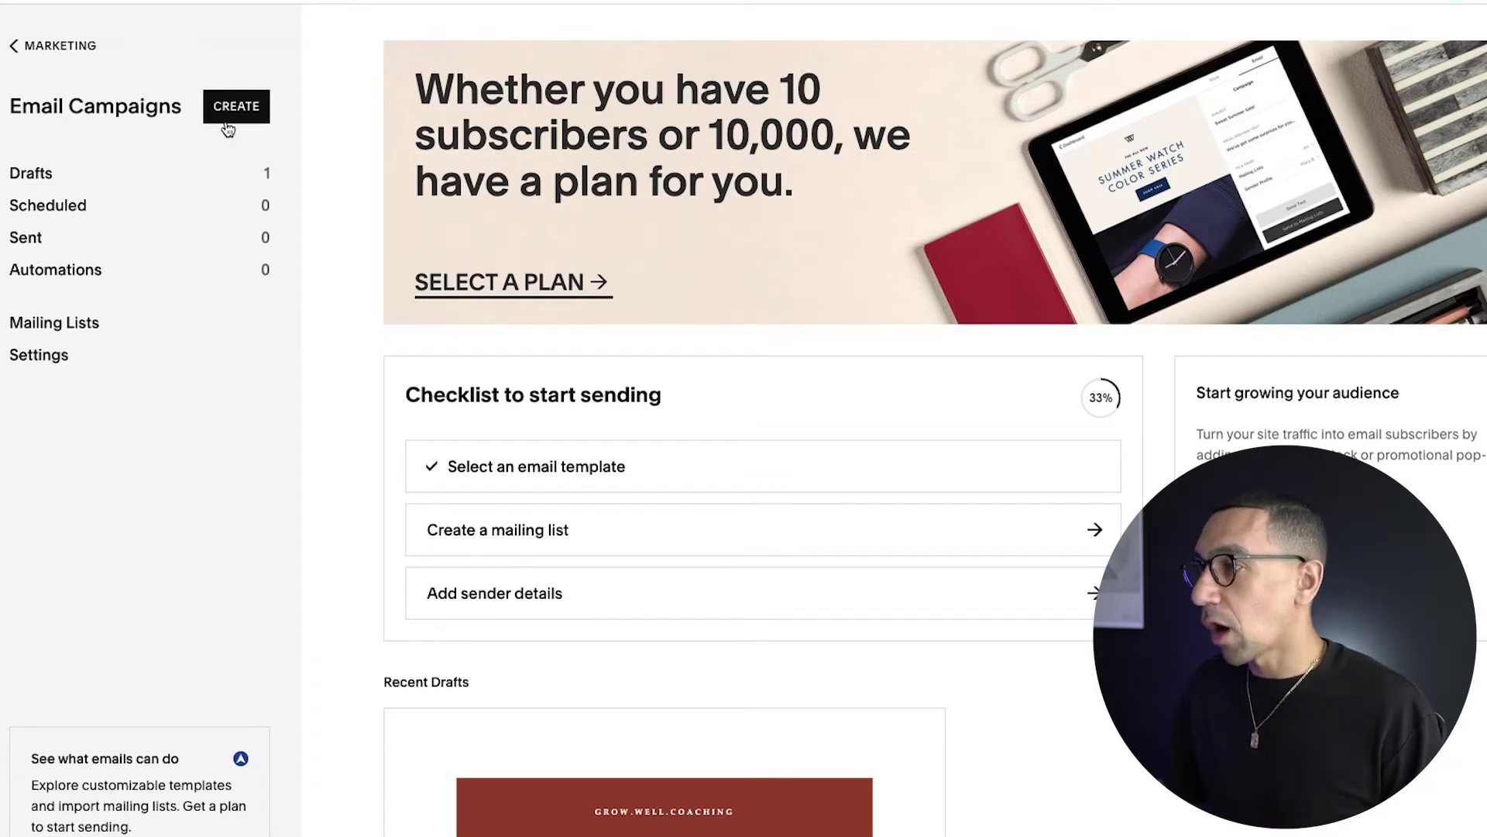
pyautogui.click(234, 110)
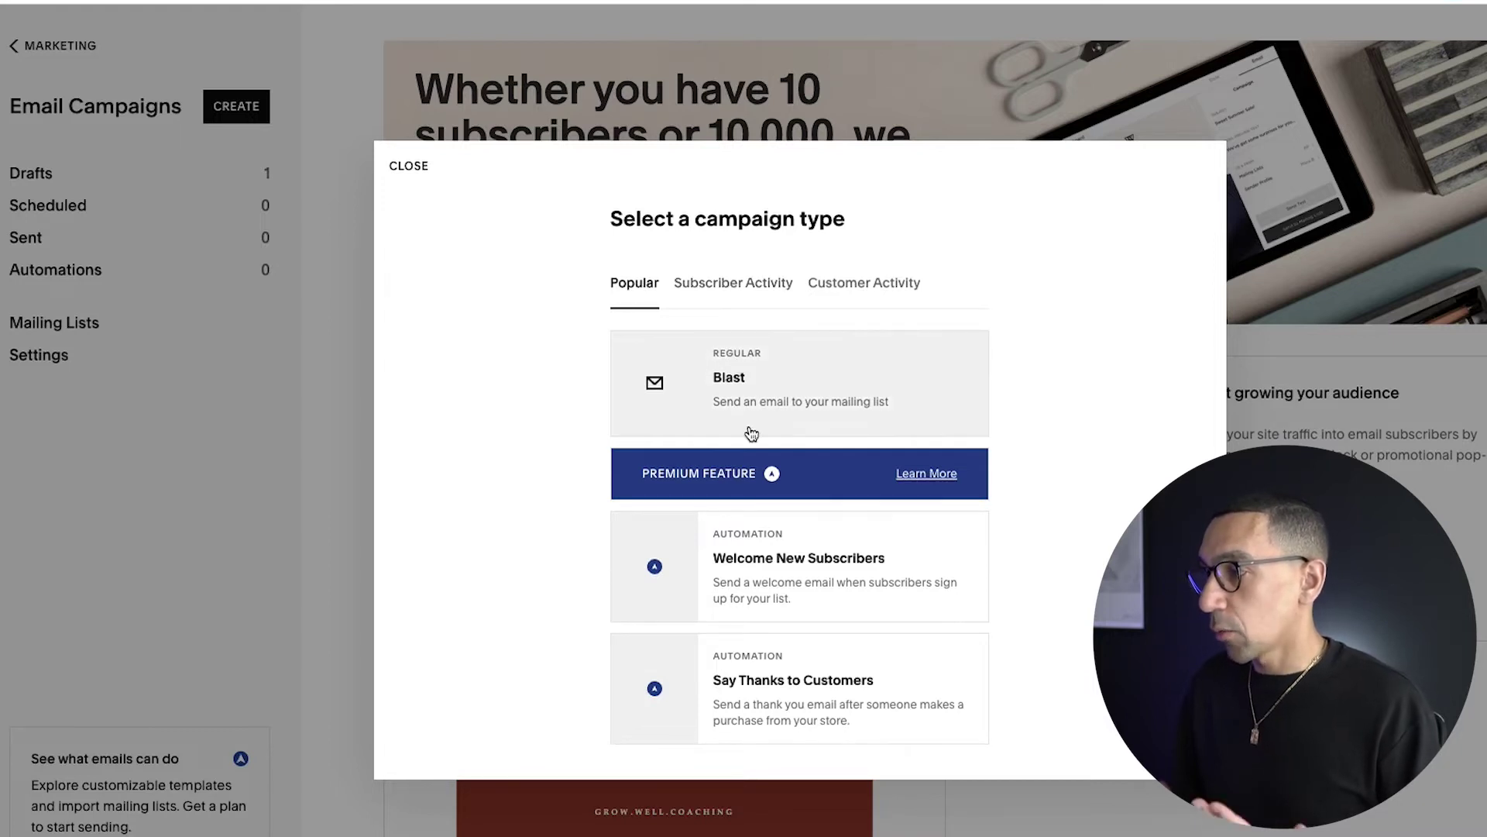
pyautogui.click(787, 698)
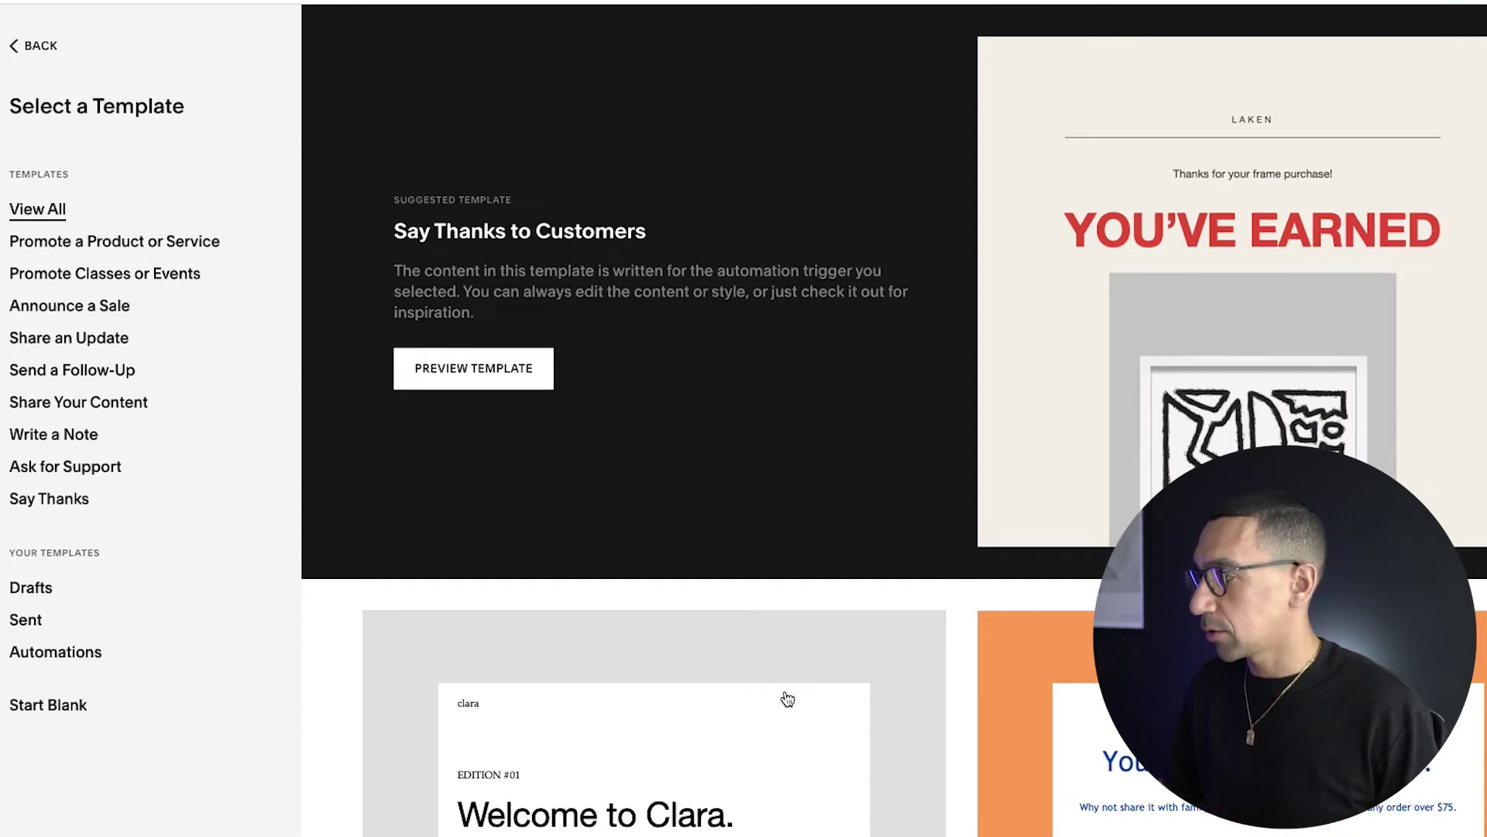
pyautogui.scroll(-3, 788, 700)
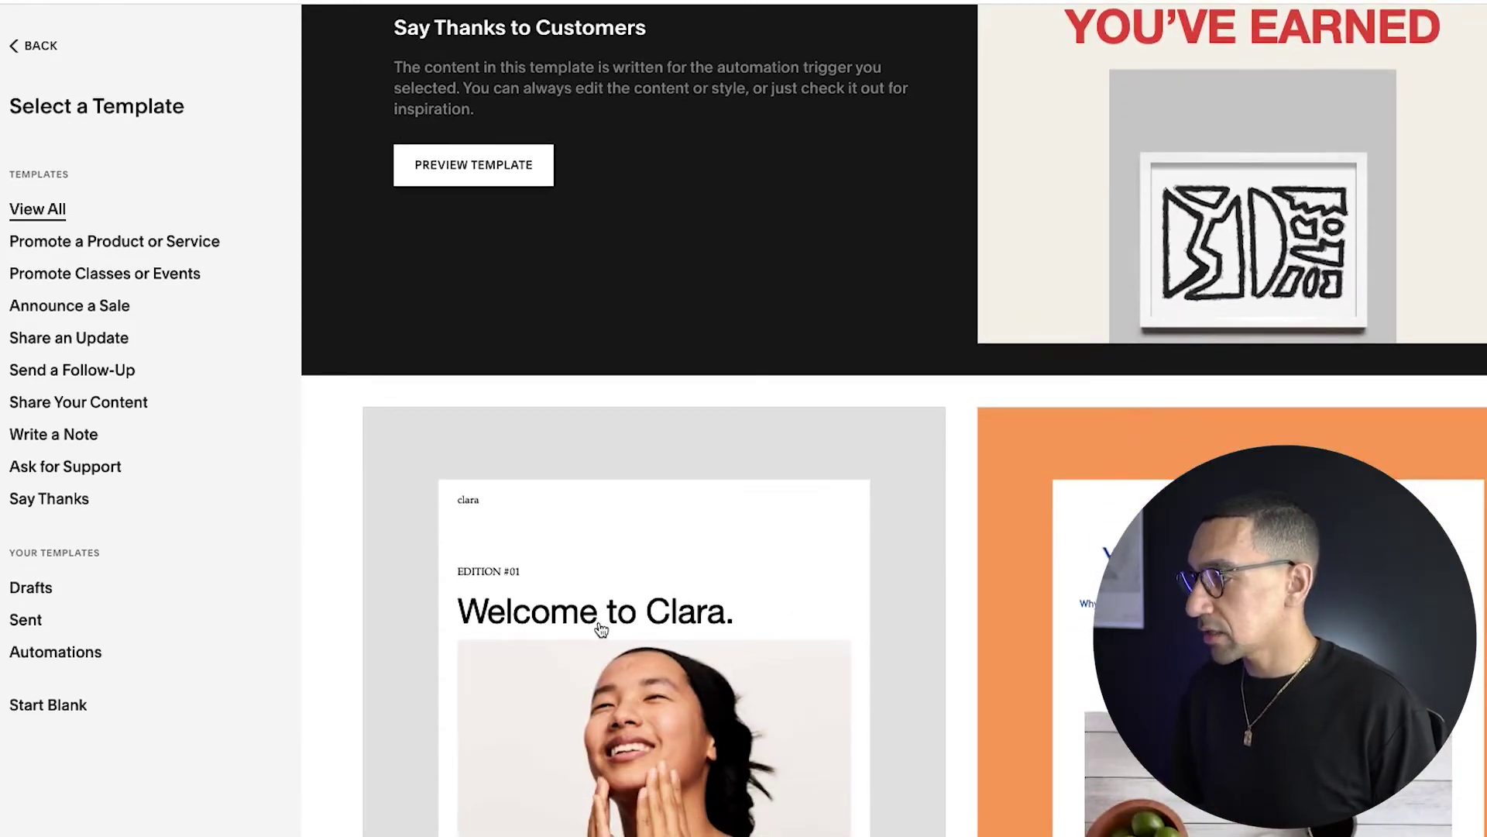
pyautogui.click(601, 628)
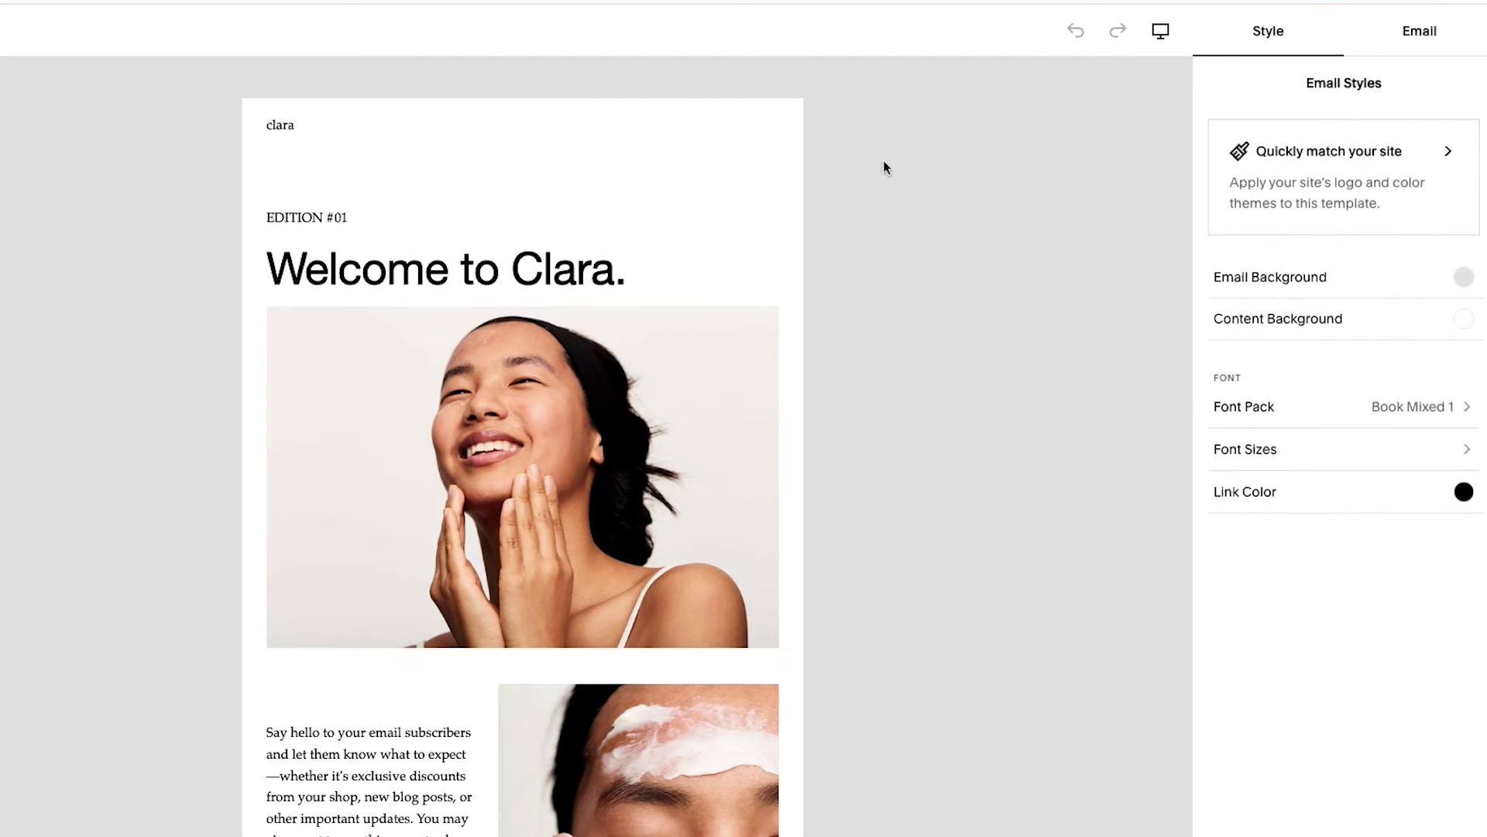
pyautogui.click(446, 126)
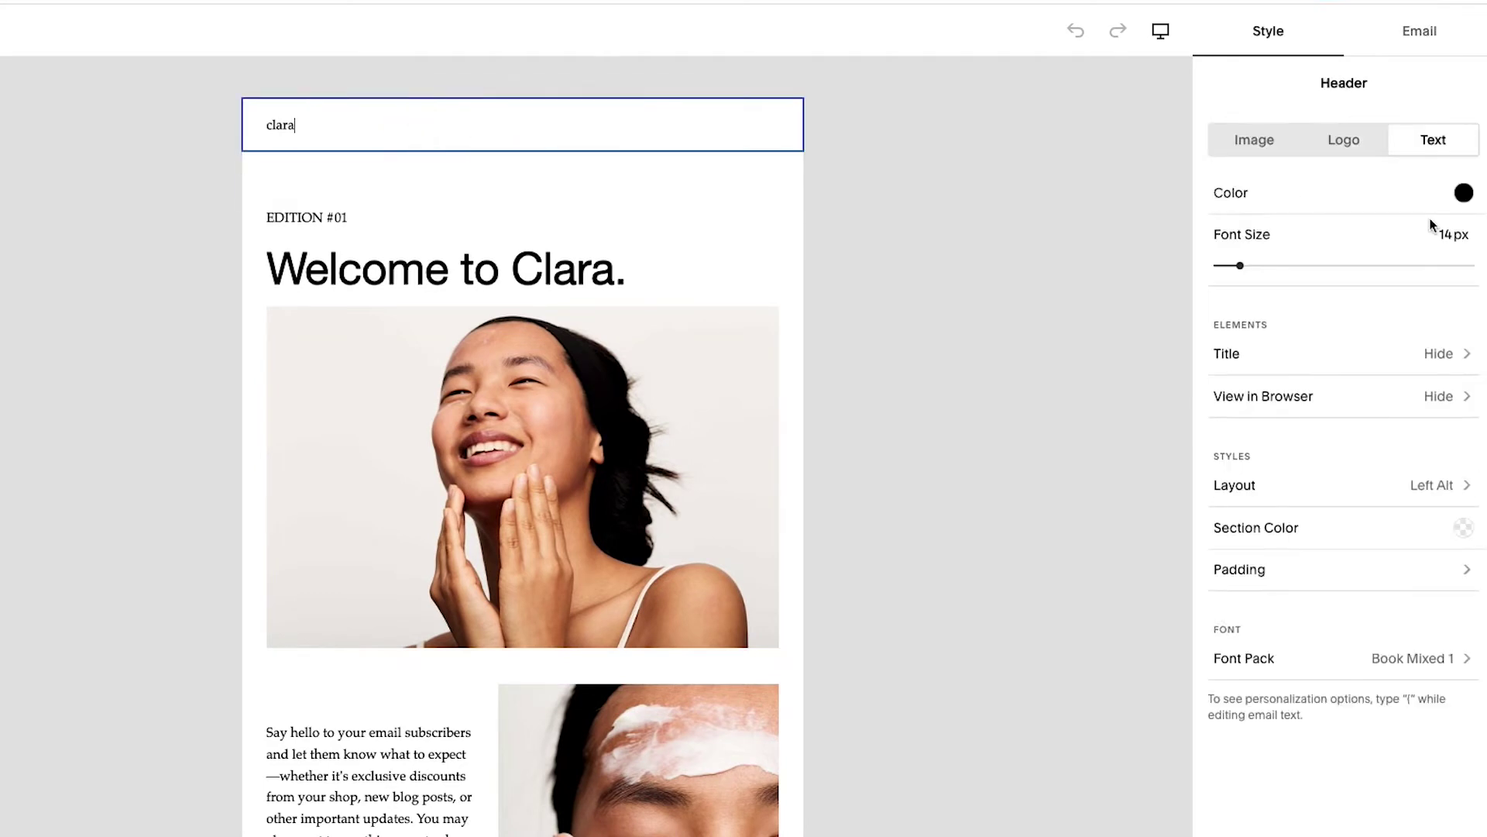
pyautogui.click(1339, 151)
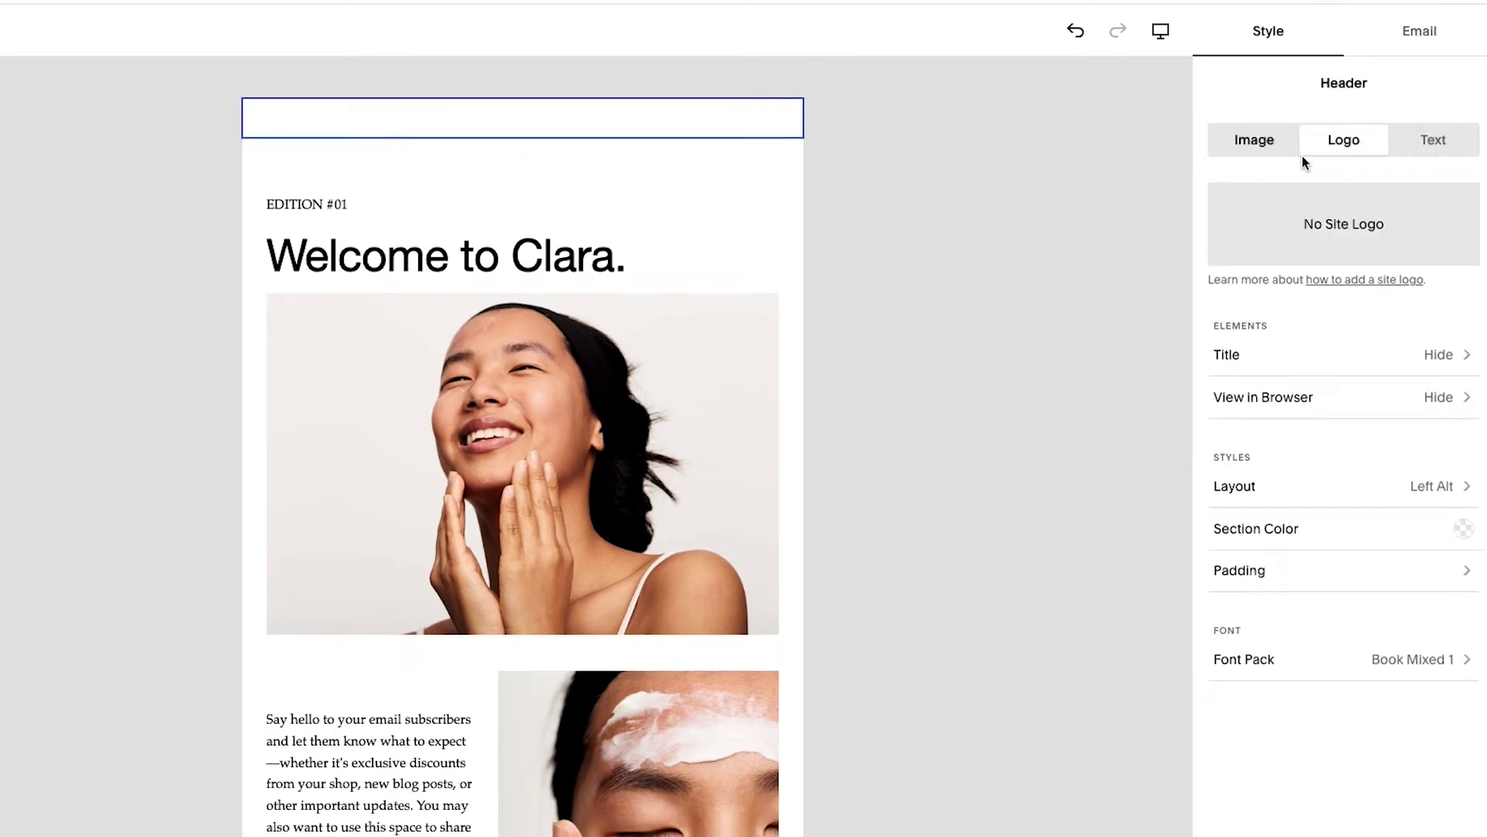
pyautogui.click(1433, 145)
pyautogui.click(1271, 199)
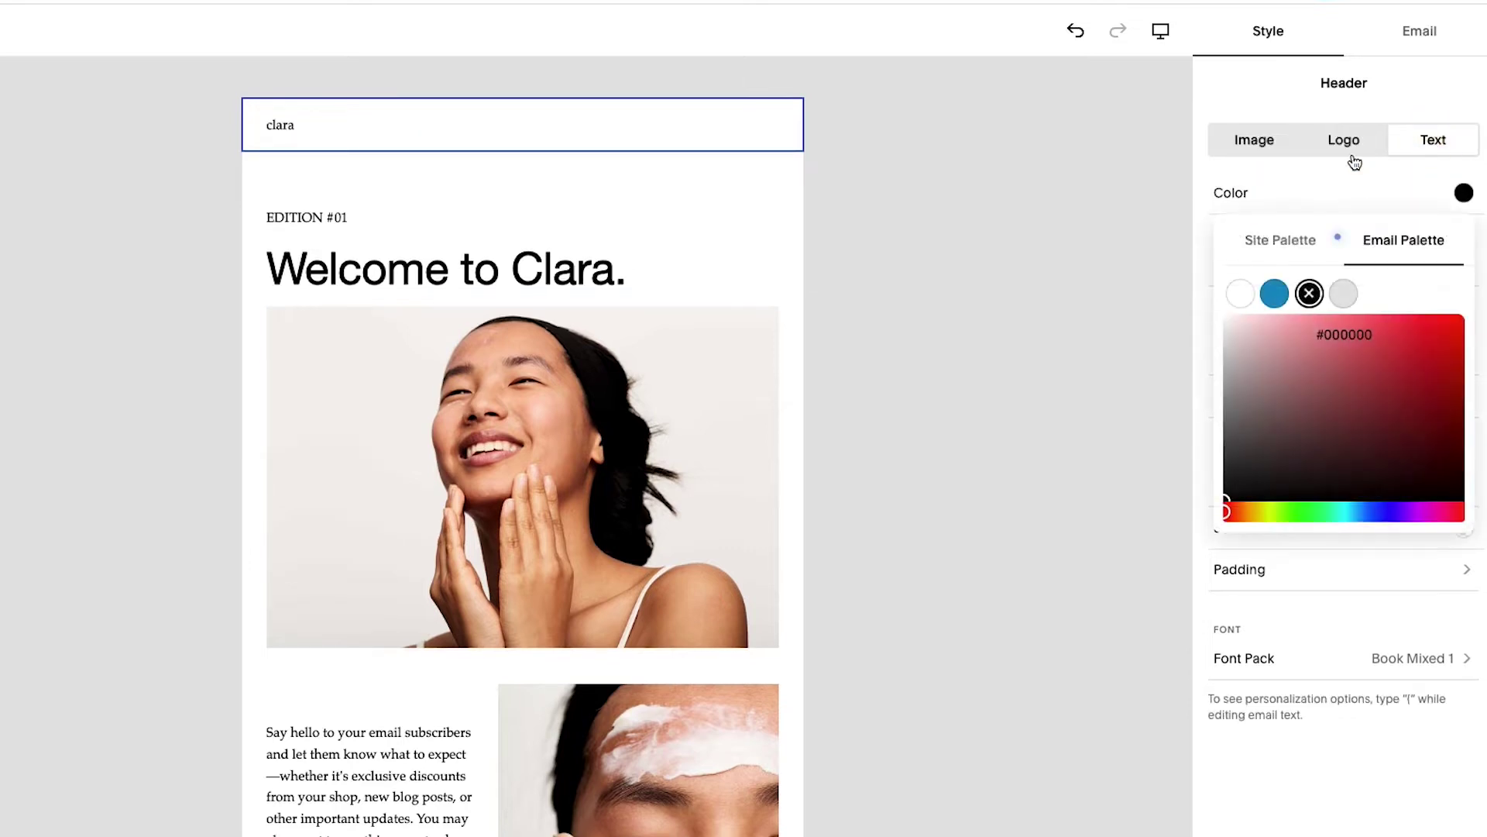
pyautogui.click(1436, 139)
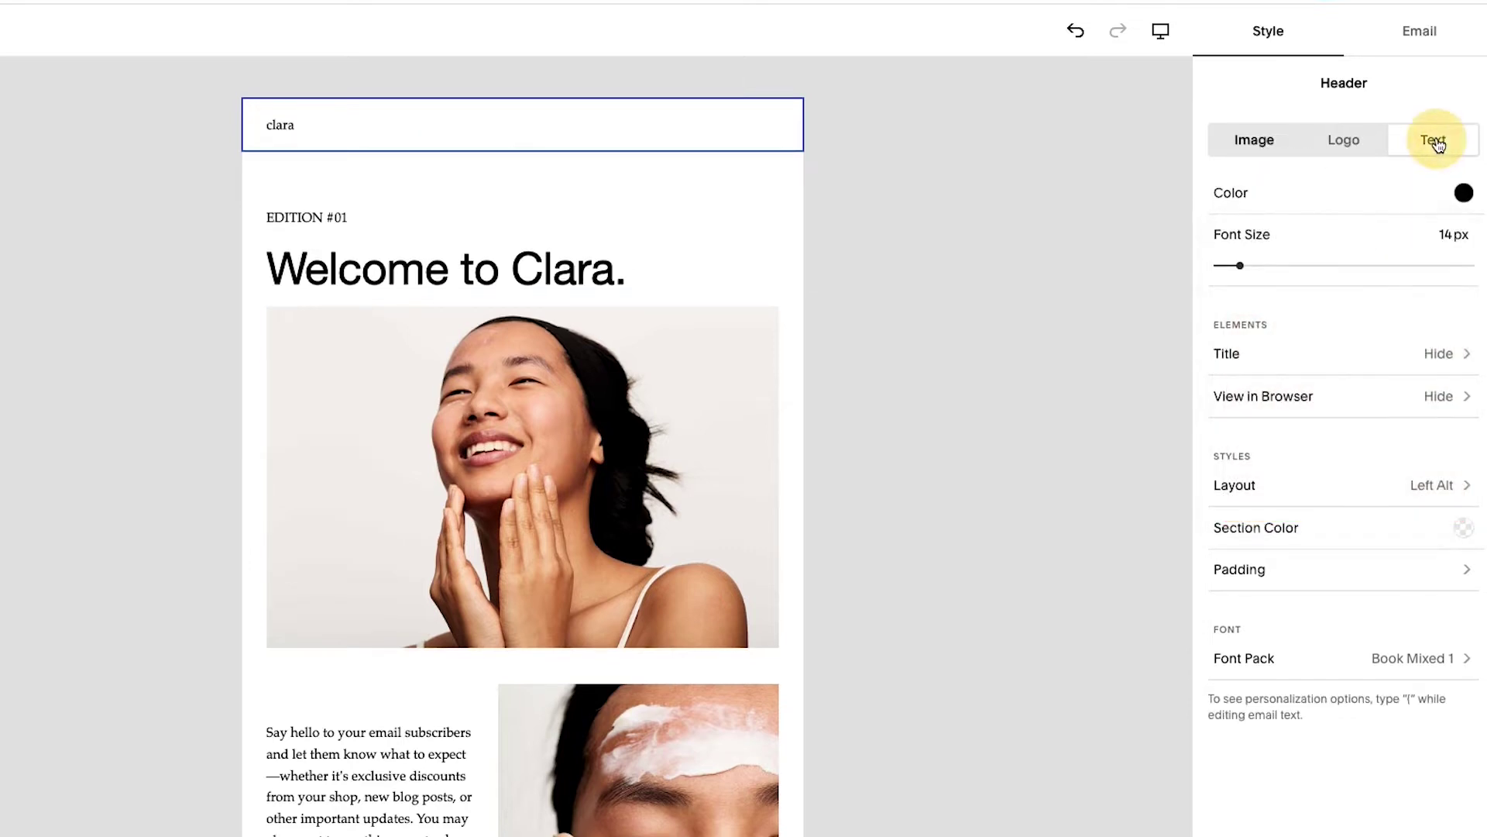
# Step: Replace the email's header text with "Our Demo Site" and the main heading with "Thank you for your purchase!! 💪"
pyautogui.doubleClick(276, 125)
pyautogui.write('Our Demo Site')
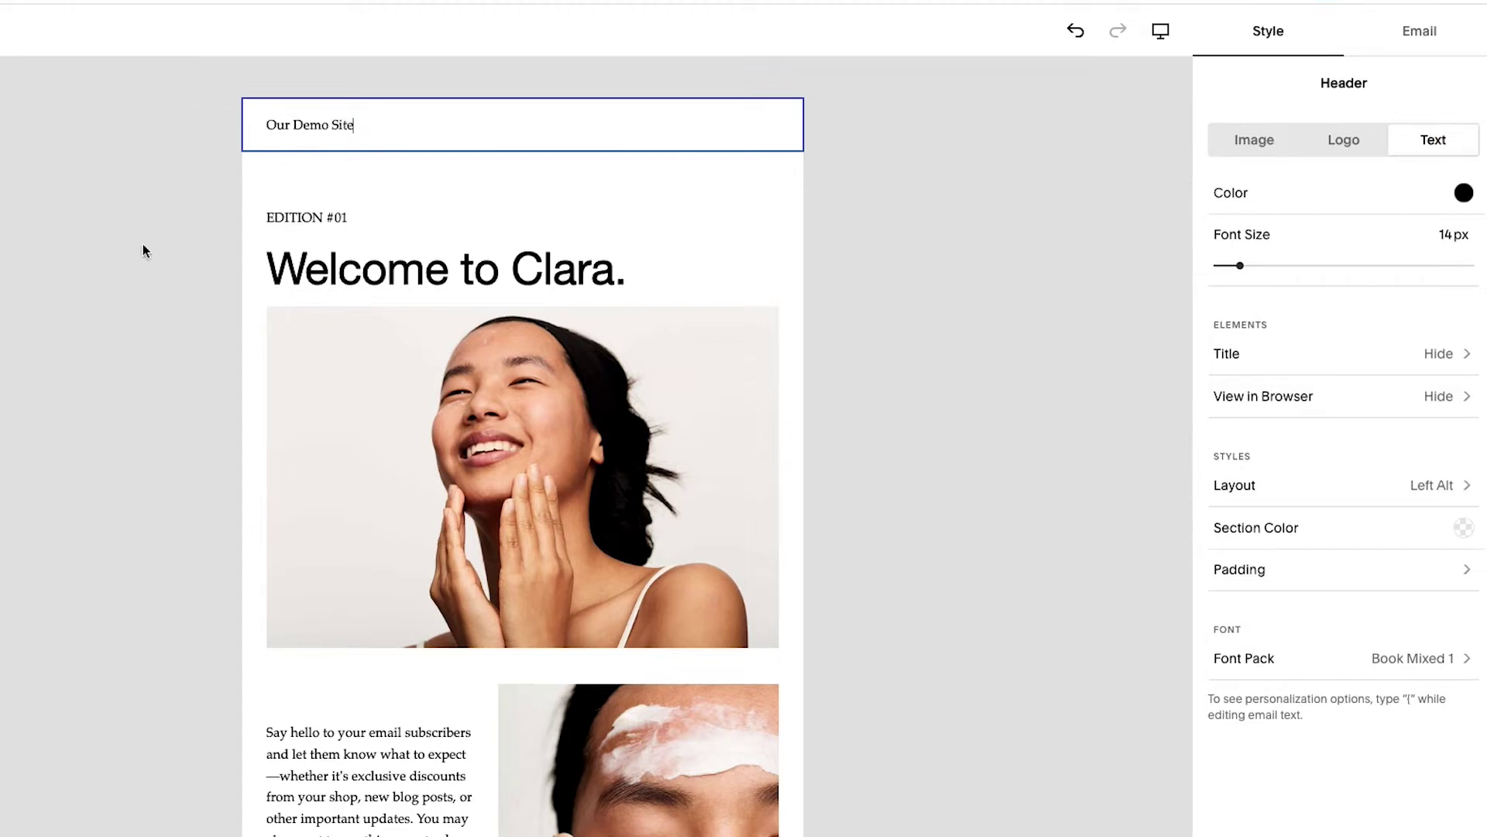
pyautogui.tripleClick(446, 269)
pyautogui.write('Thank you')
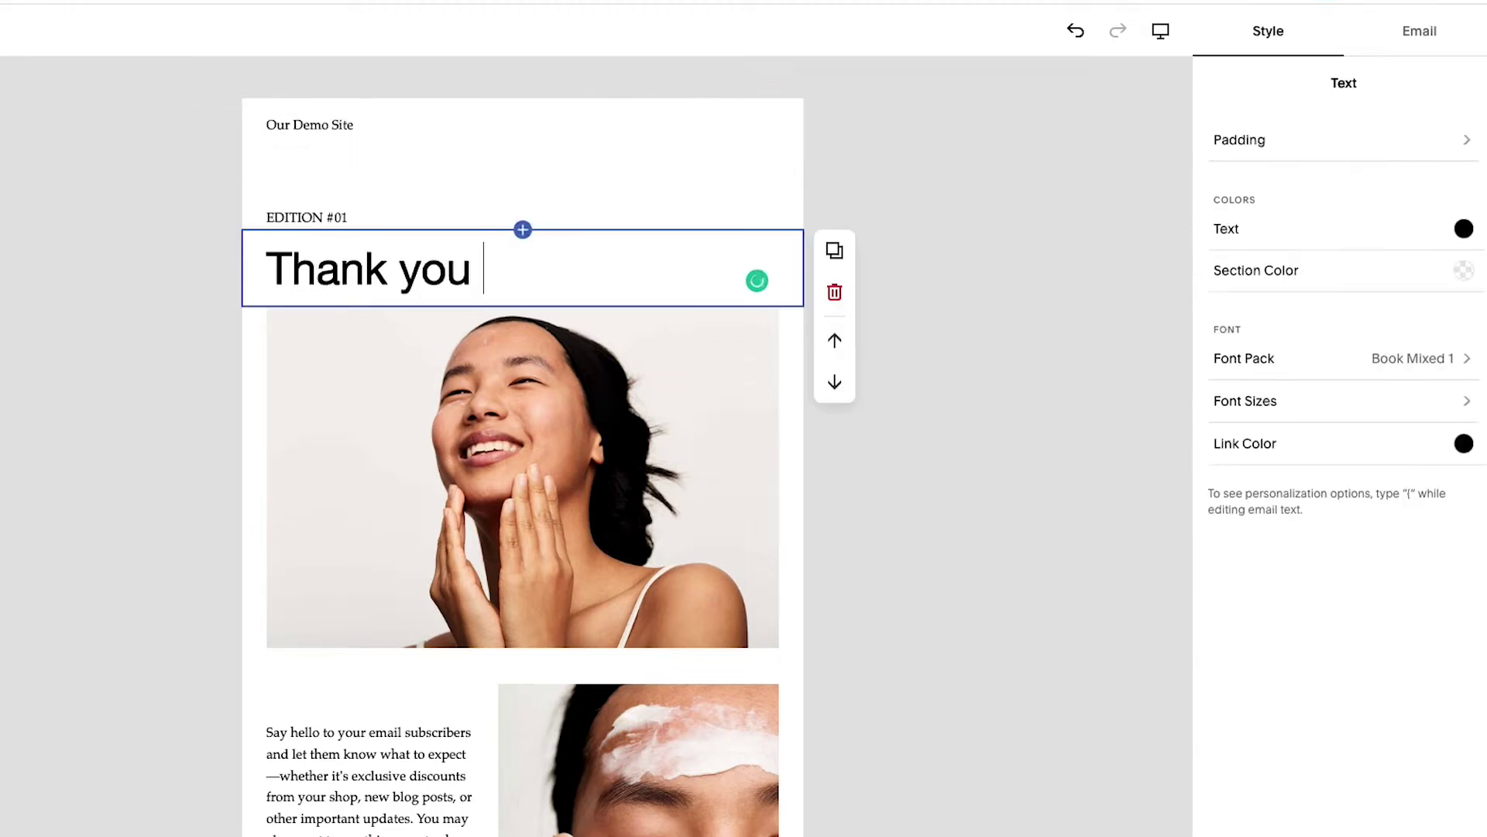
pyautogui.write(' for your purchase!!')
pyautogui.press('ctrl+super+space')
pyautogui.press('Escape')
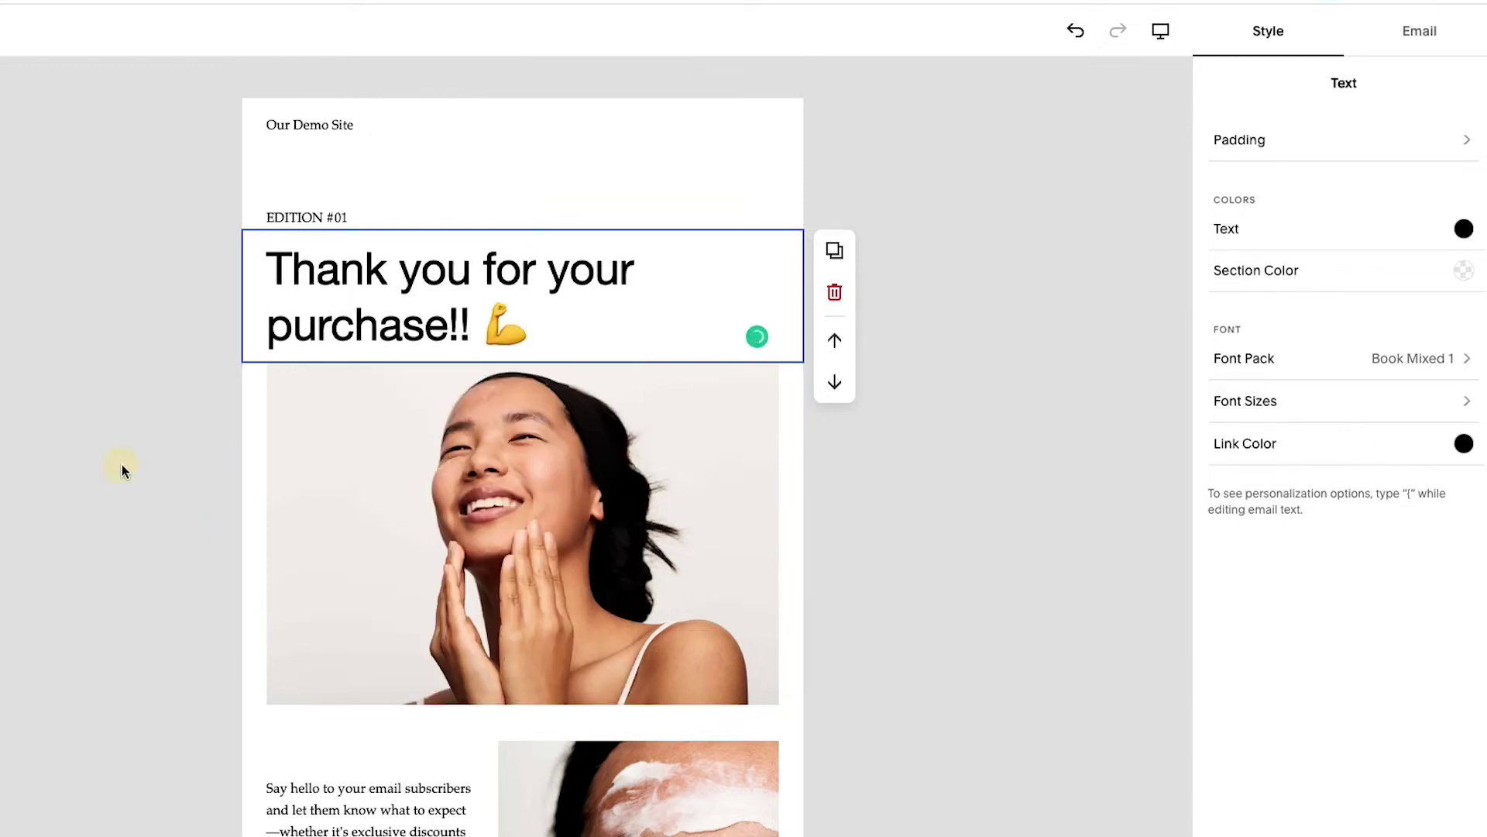
pyautogui.click(123, 463)
# Step: Add a button section between the main photo and the section with the introductory text and second photo
pyautogui.scroll(-3, 434, 365)
pyautogui.scroll(-5, 475, 538)
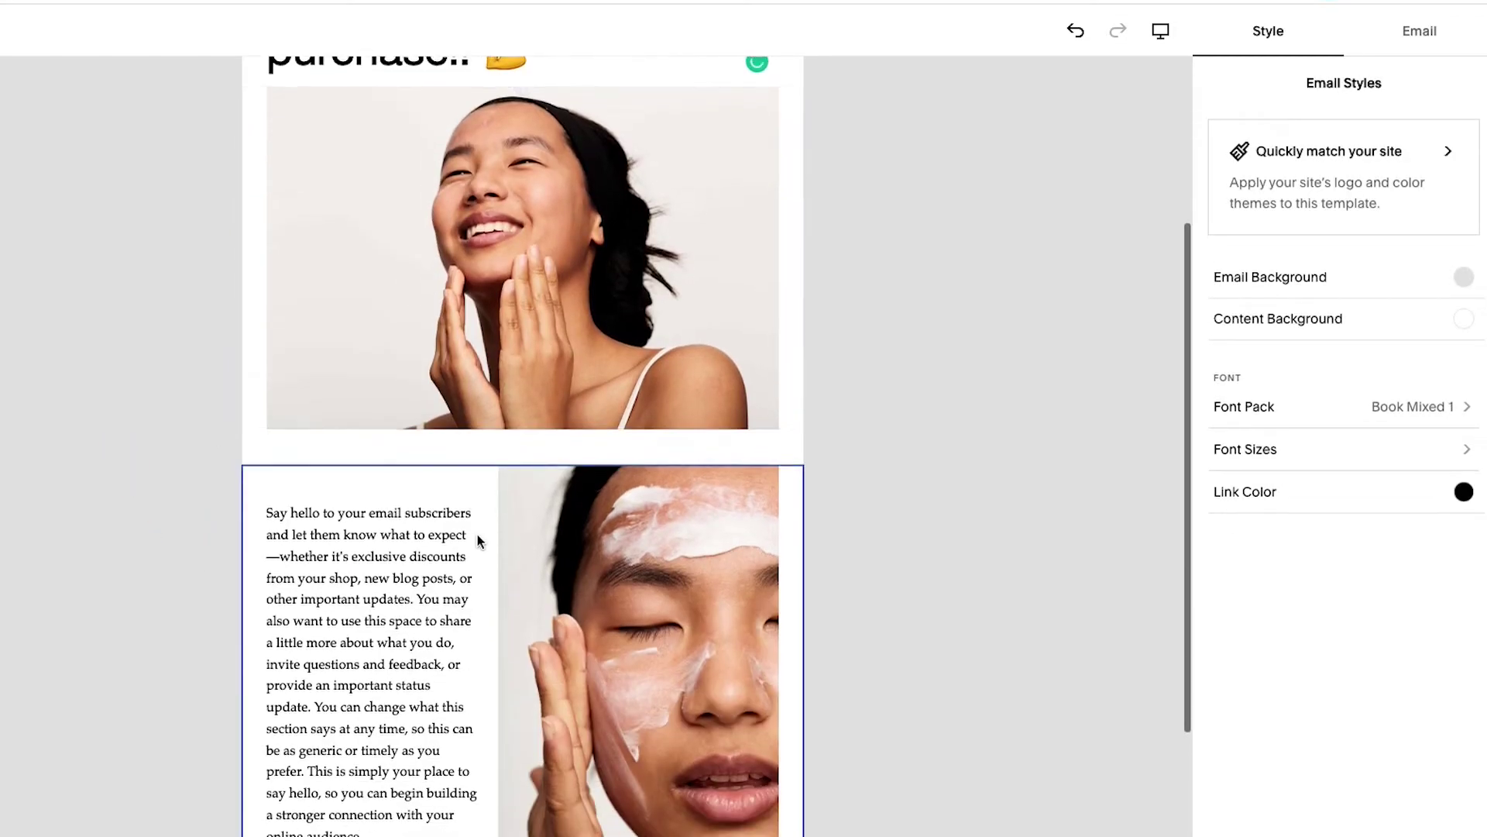
pyautogui.scroll(1, 475, 538)
pyautogui.moveTo(557, 275)
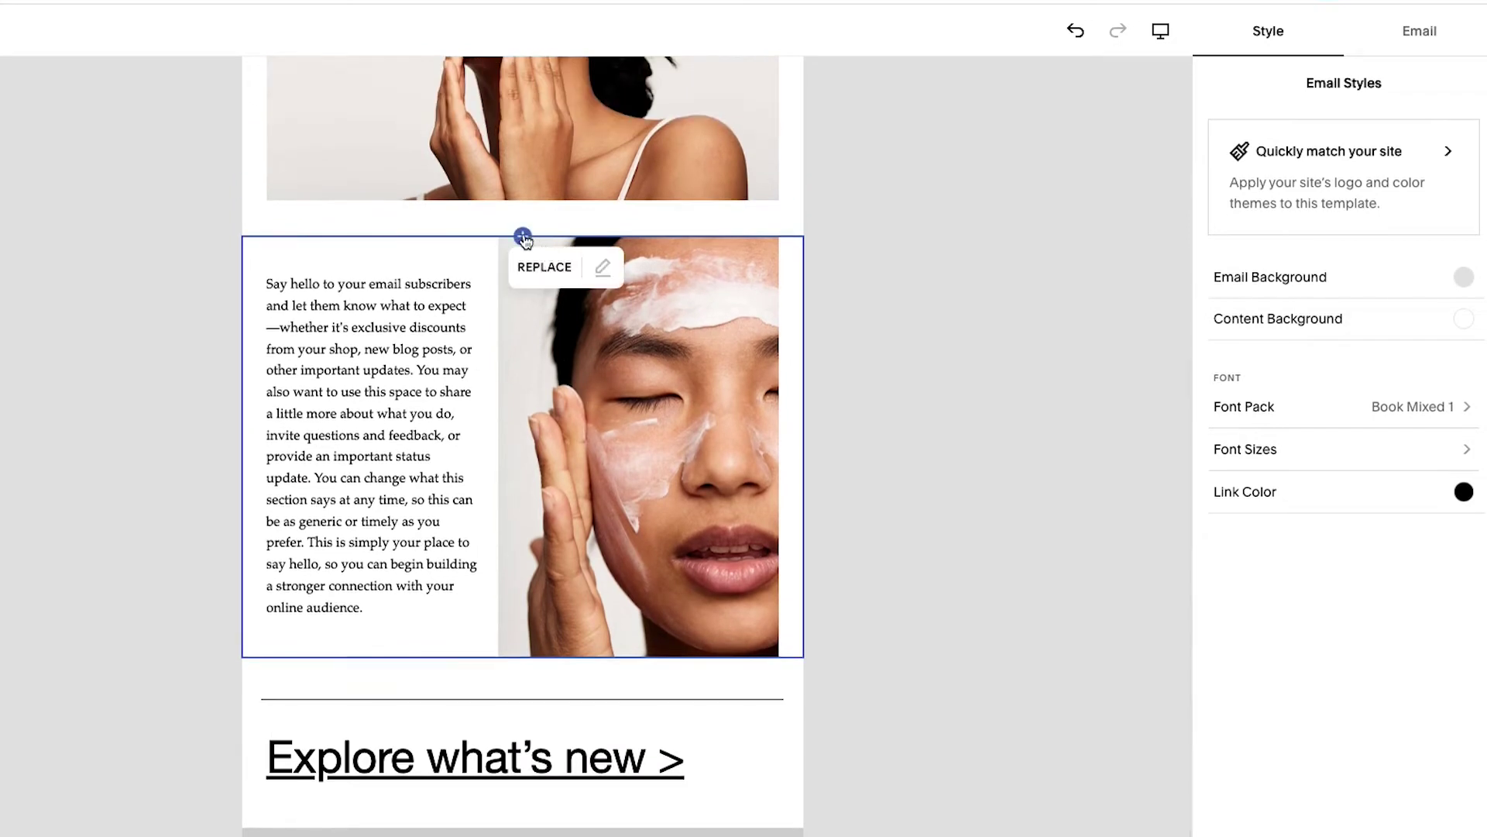
pyautogui.click(522, 235)
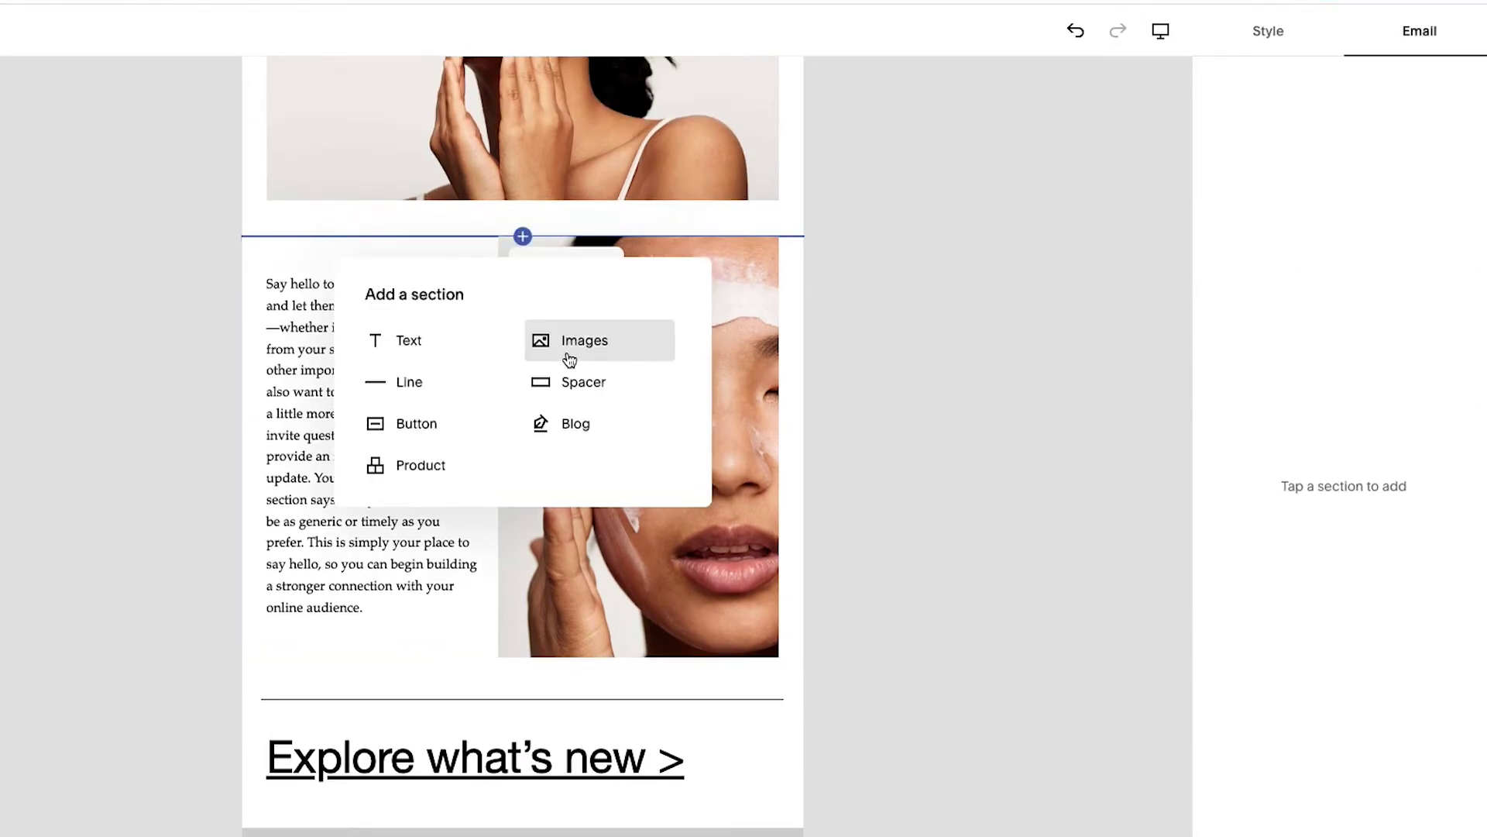
pyautogui.click(437, 424)
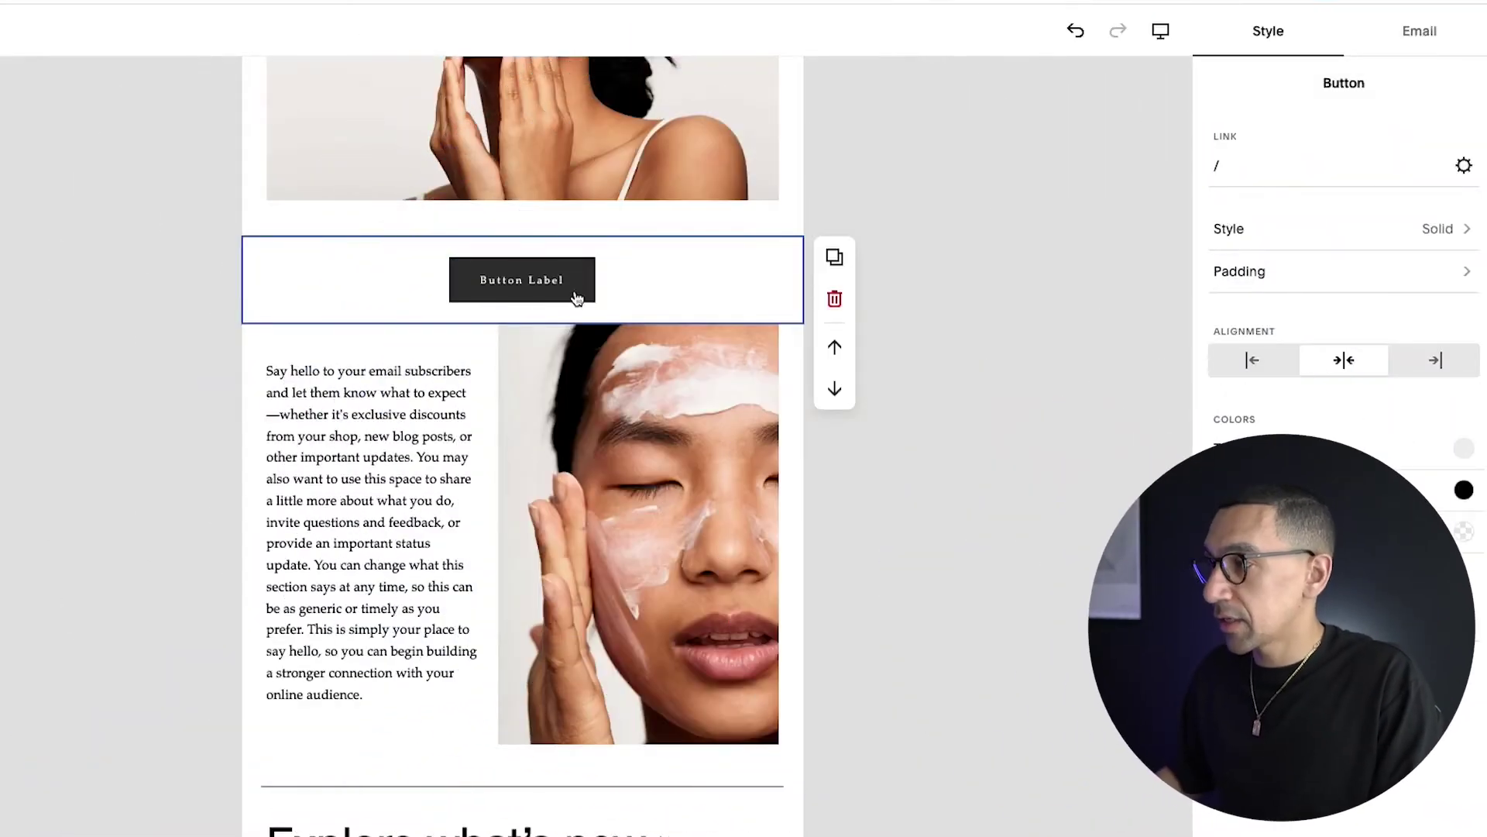
# Step: Change the new button's label to "Download Document"
pyautogui.click(508, 276)
pyautogui.doubleClick(535, 280)
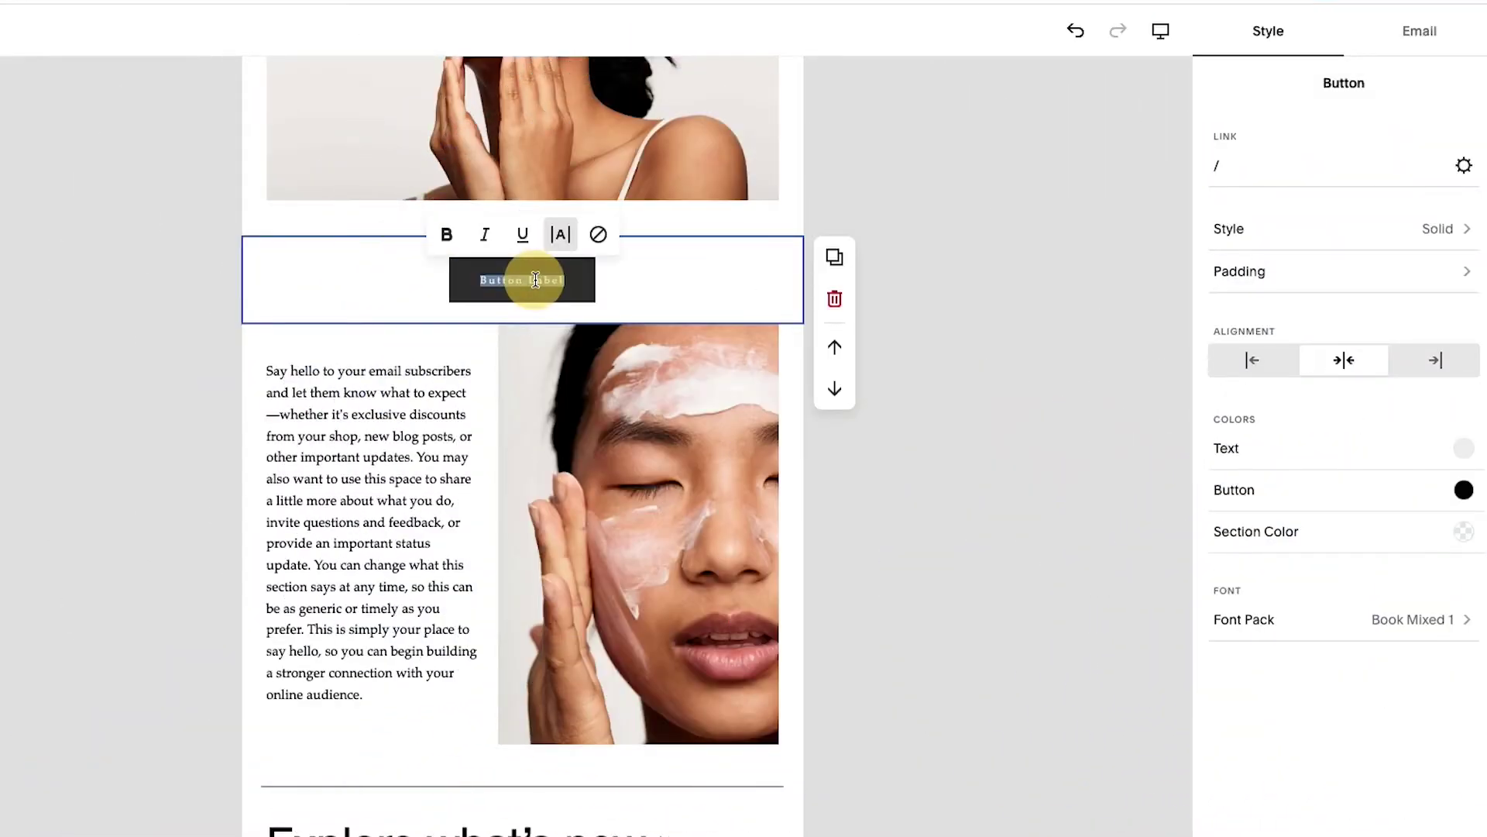
pyautogui.write('Download Do')
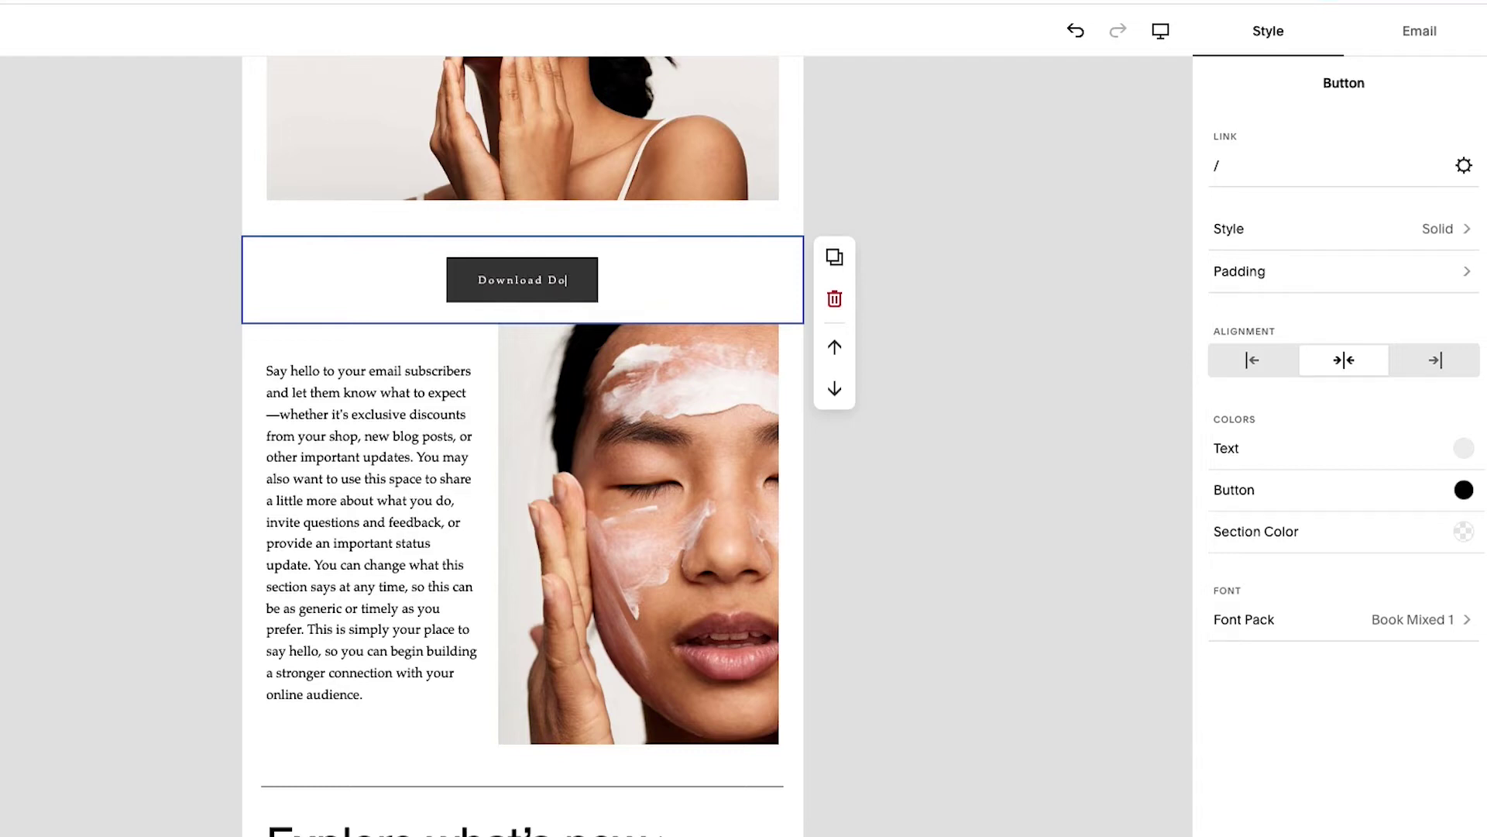
pyautogui.click(701, 291)
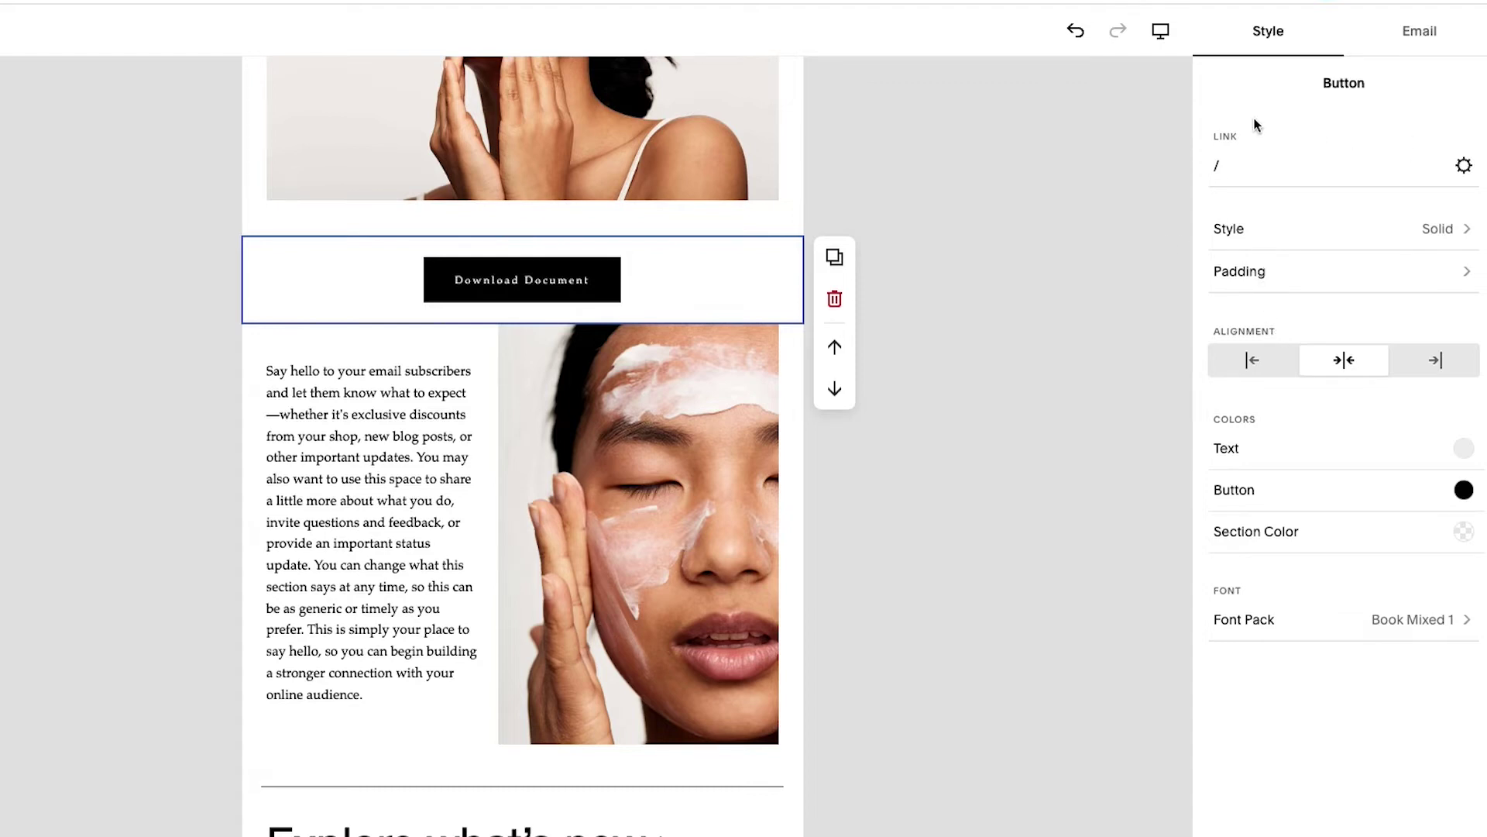
# Step: Link the "Download Document" button to the web address dropbox.com and save the link
pyautogui.click(1465, 167)
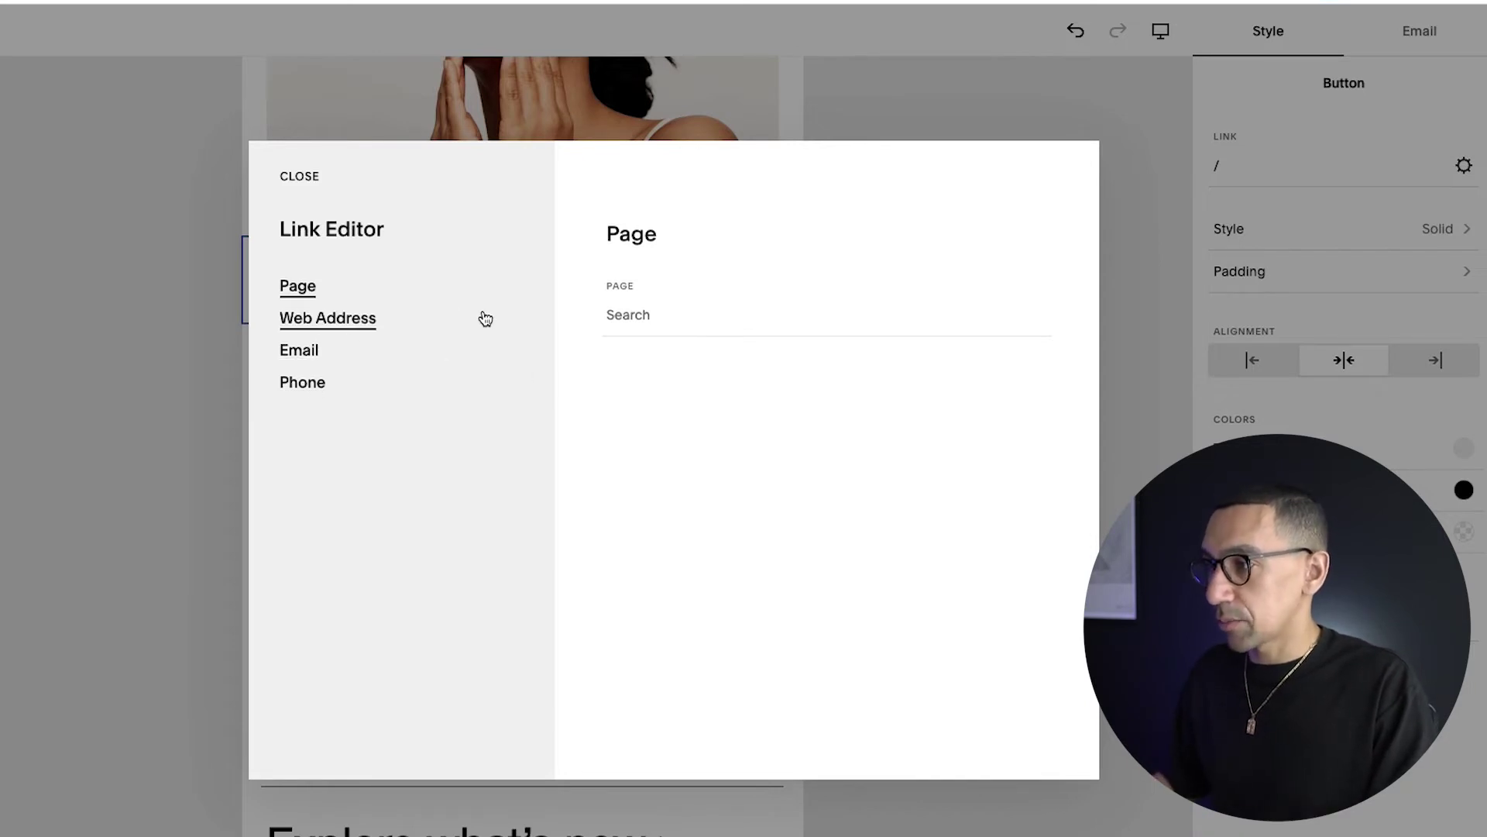
pyautogui.click(353, 324)
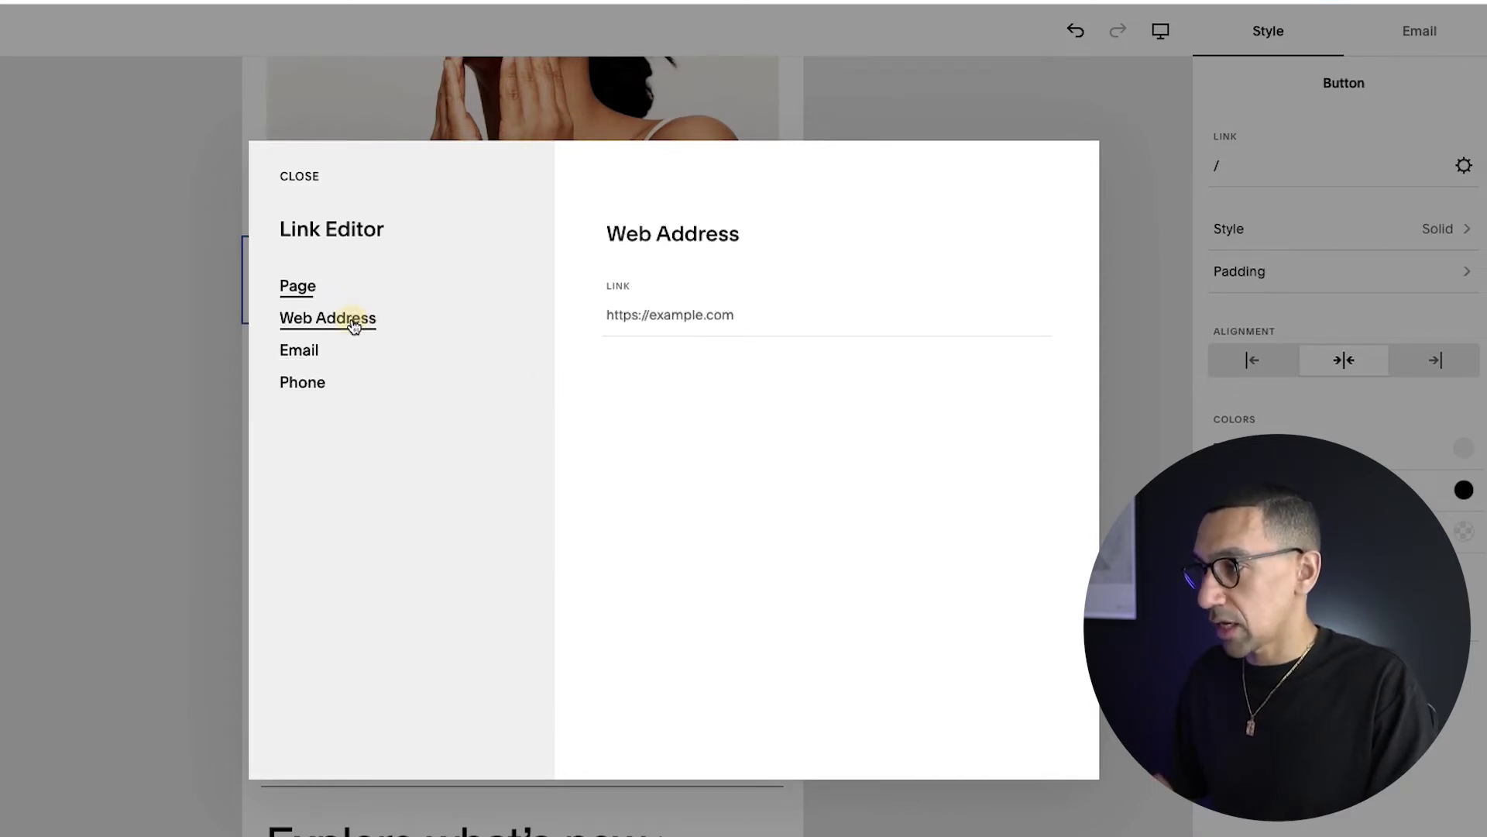
pyautogui.click(729, 314)
pyautogui.write('dropbo')
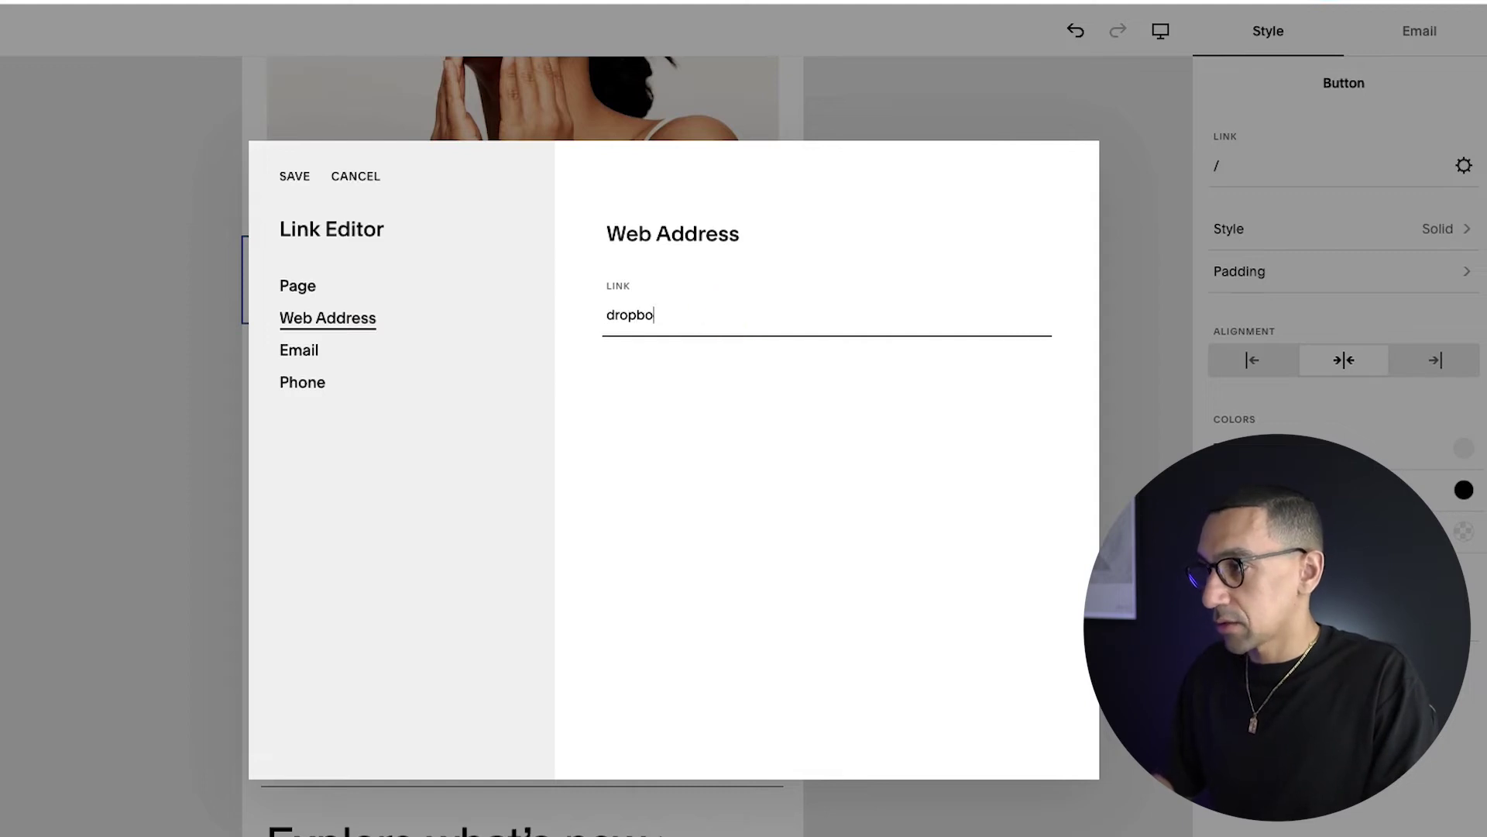
pyautogui.write('x.com/')
pyautogui.click(900, 375)
pyautogui.click(293, 177)
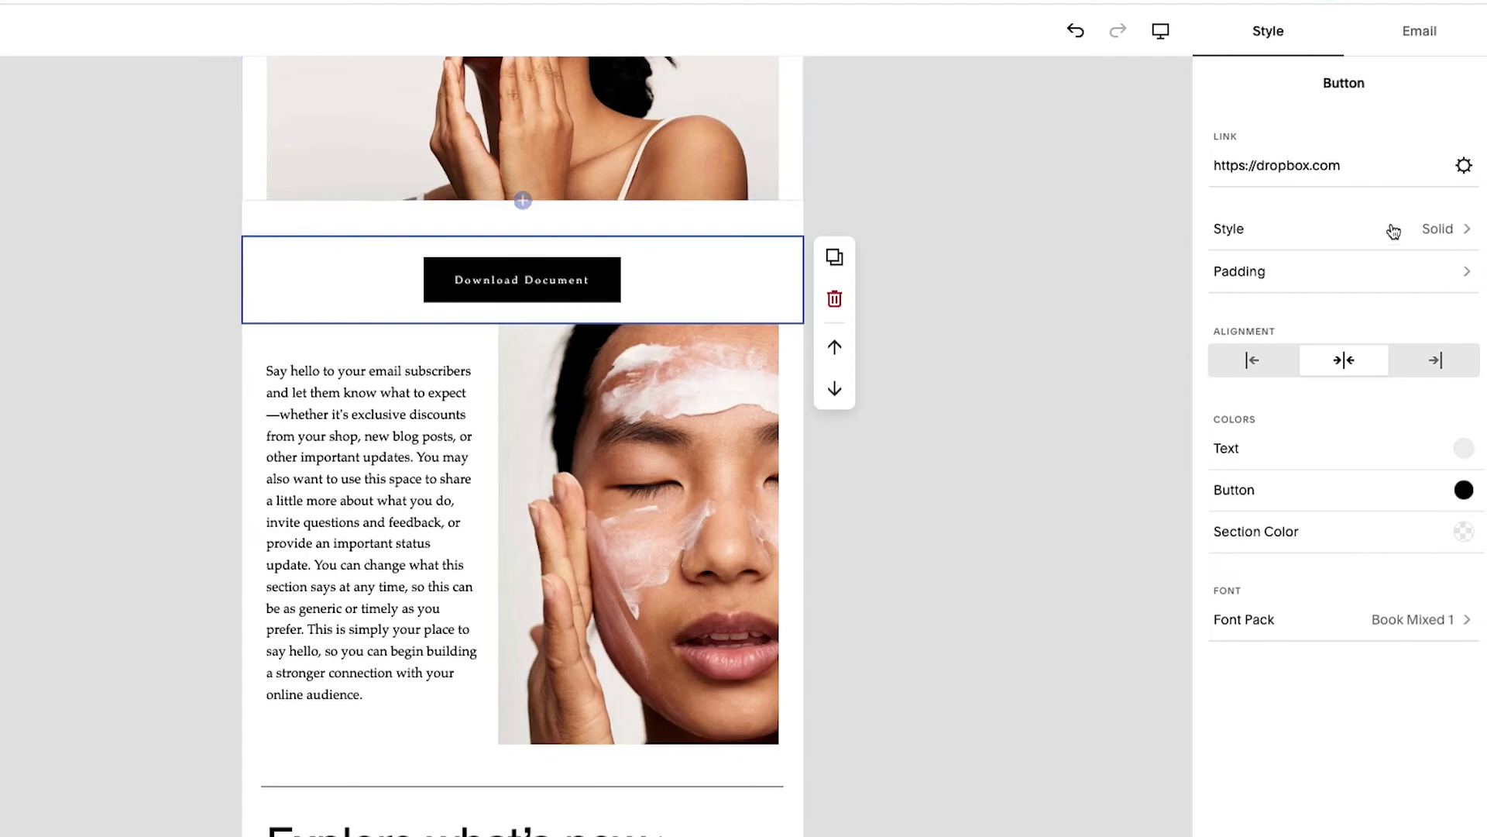
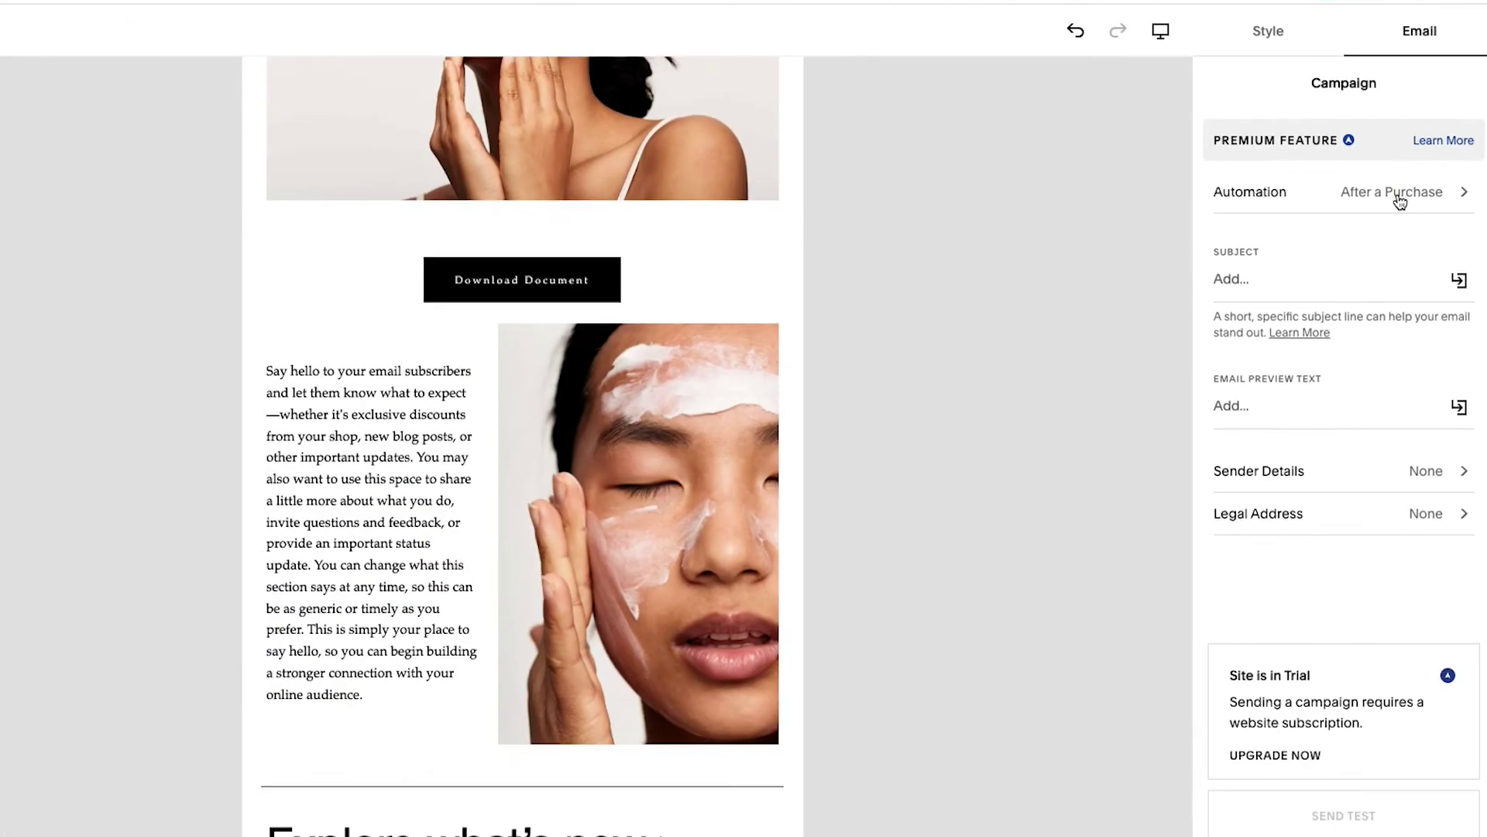
# Step: Set the purchase automation to trigger for "Here is our sample product" and both £40.00 "Style 01" products, leaving Any Product off
pyautogui.click(1209, 232)
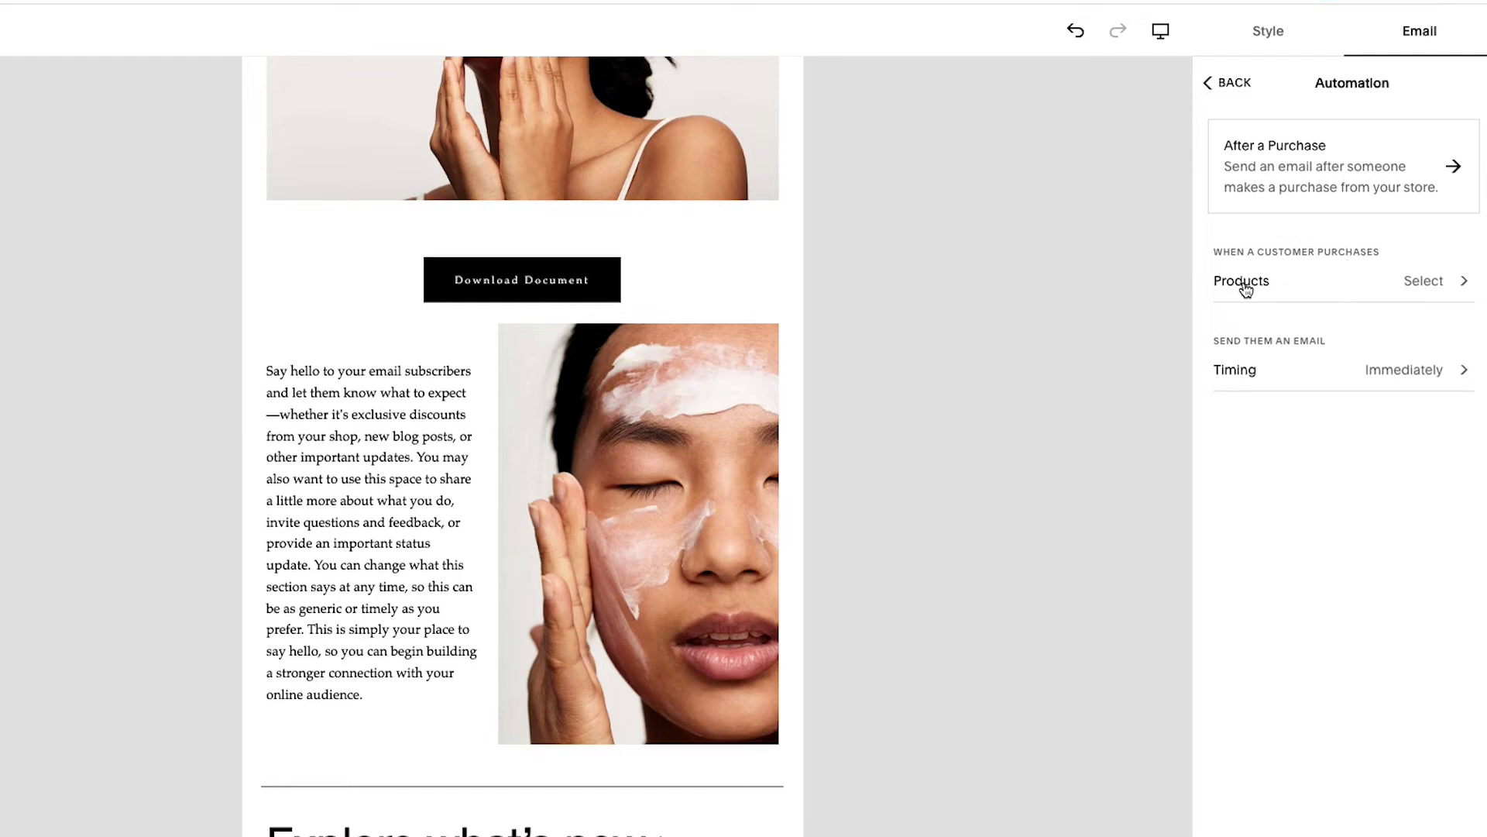
pyautogui.click(1408, 281)
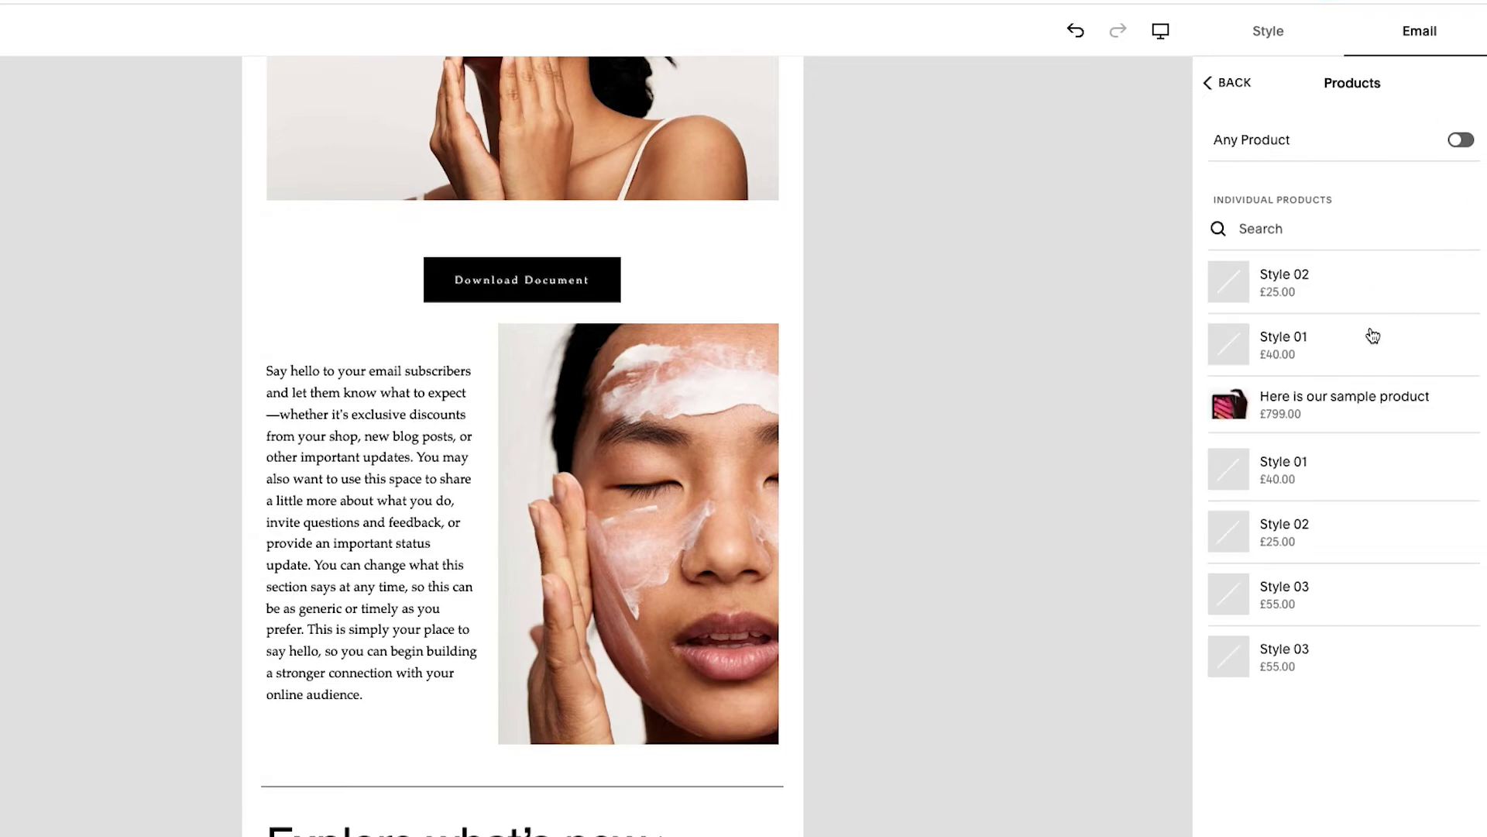
pyautogui.click(1358, 411)
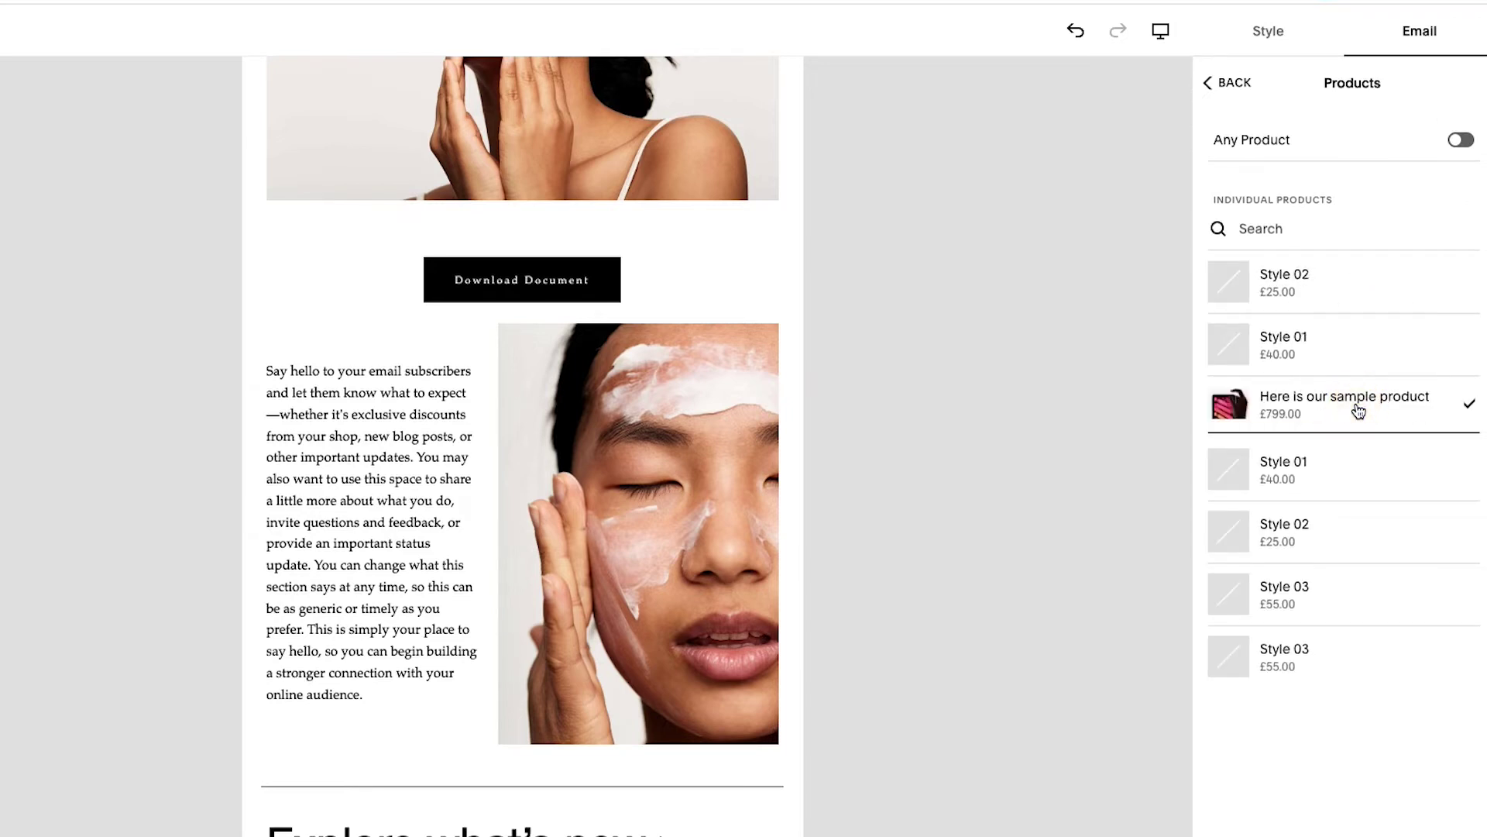
pyautogui.click(1326, 470)
pyautogui.click(1335, 350)
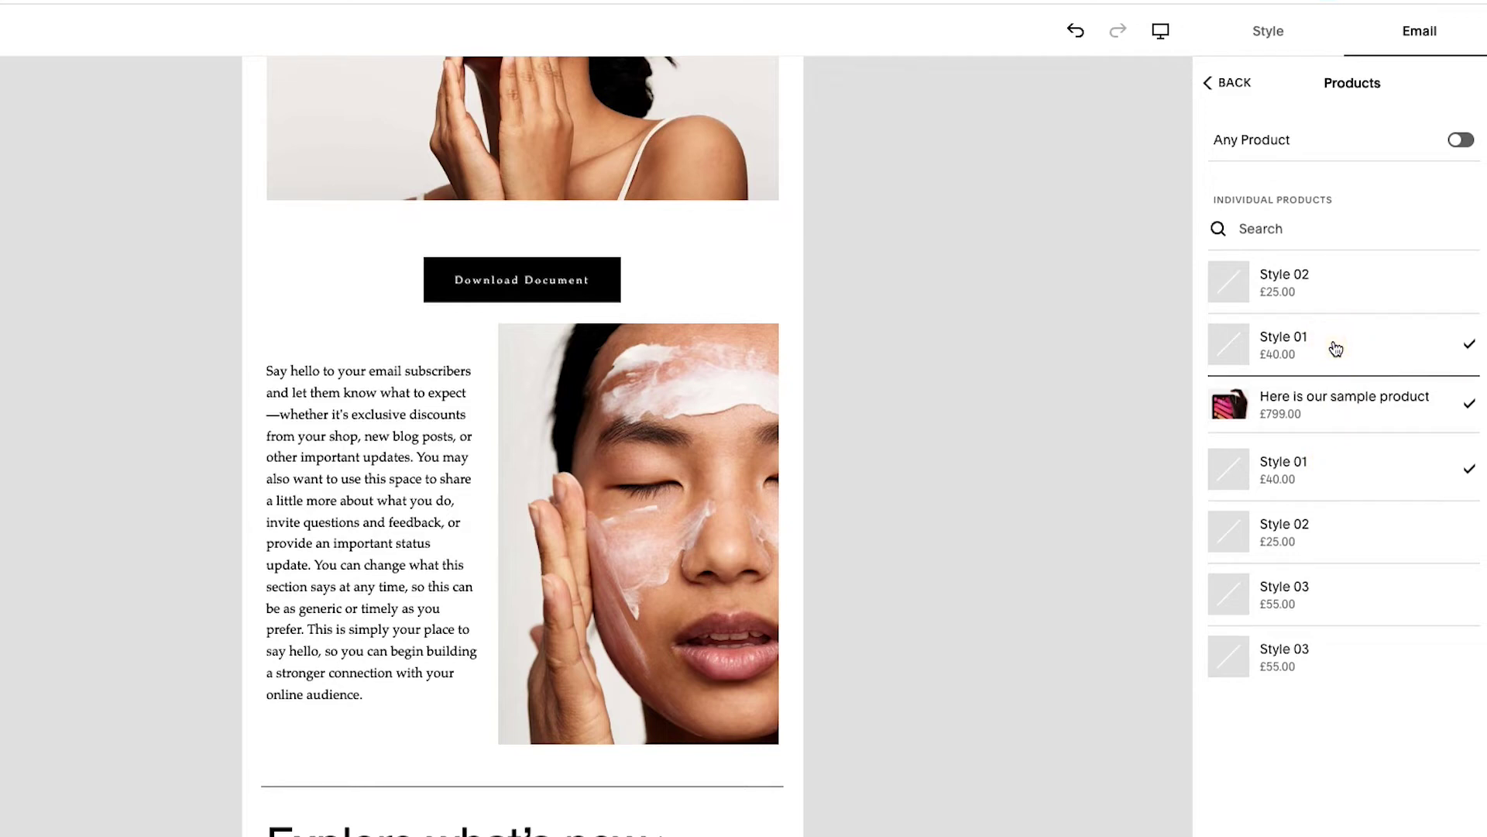
pyautogui.click(1464, 141)
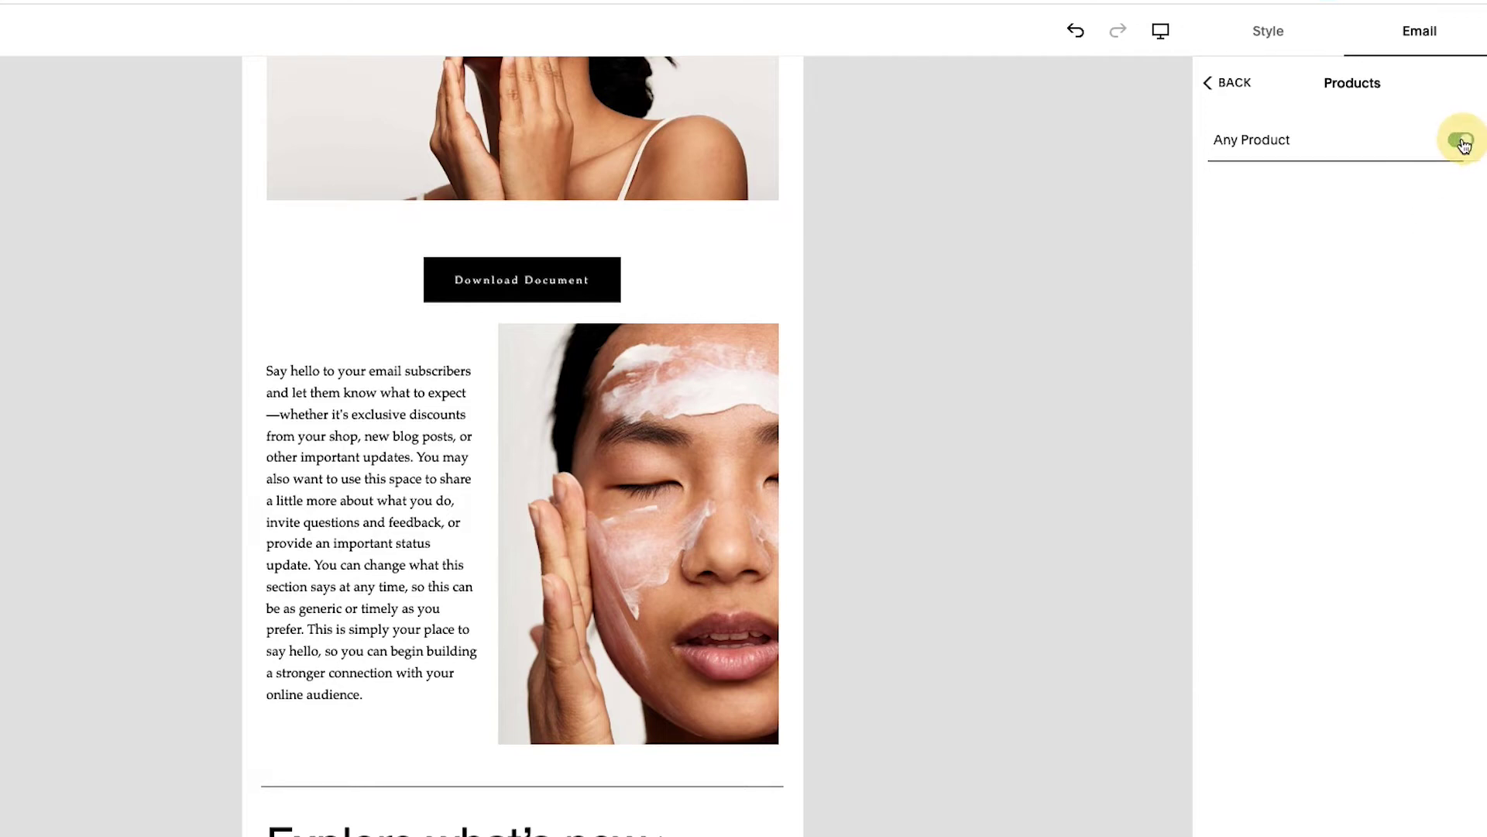
pyautogui.click(1464, 142)
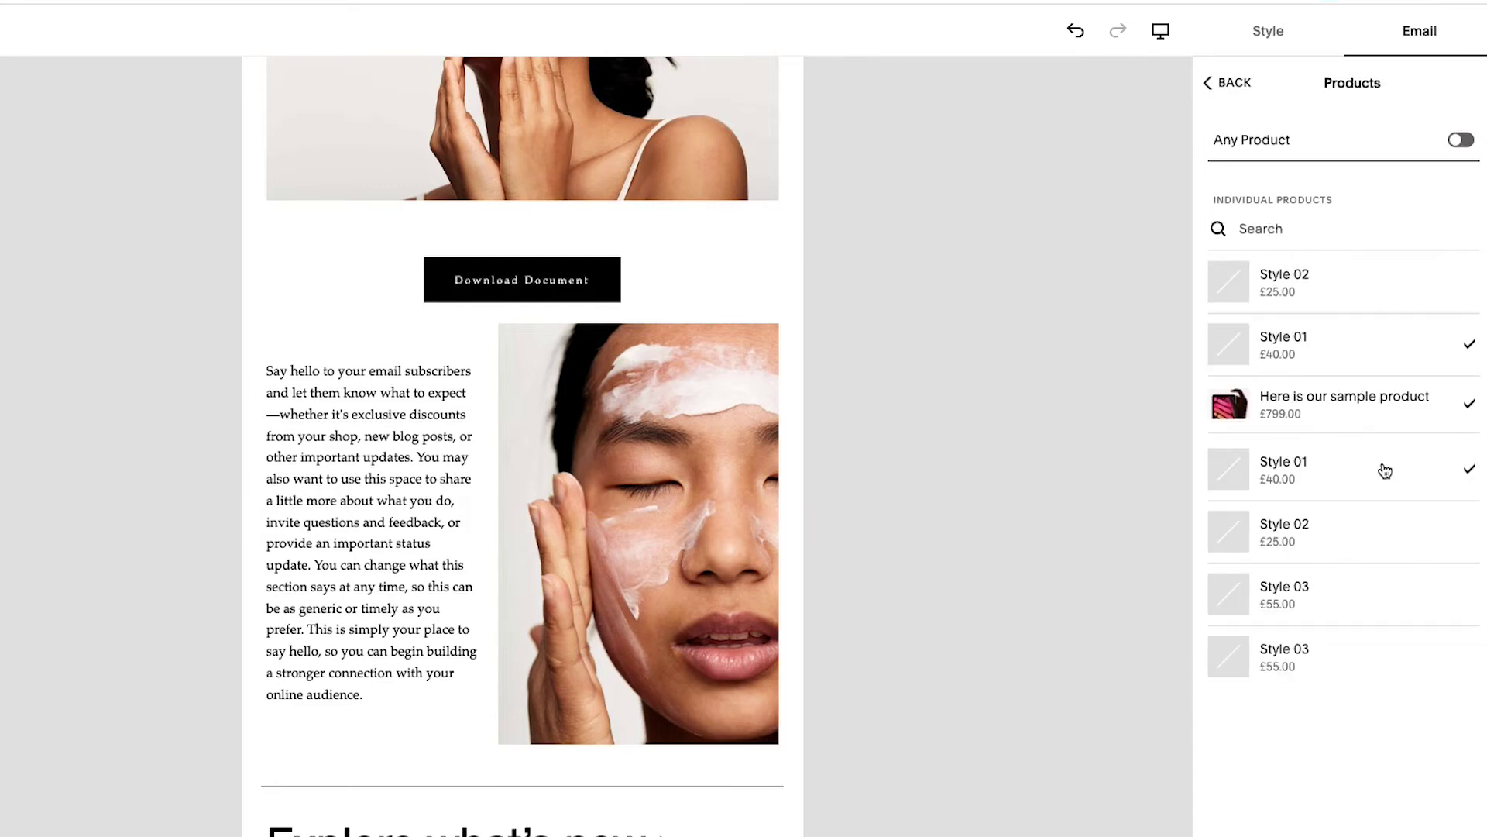
pyautogui.click(1233, 90)
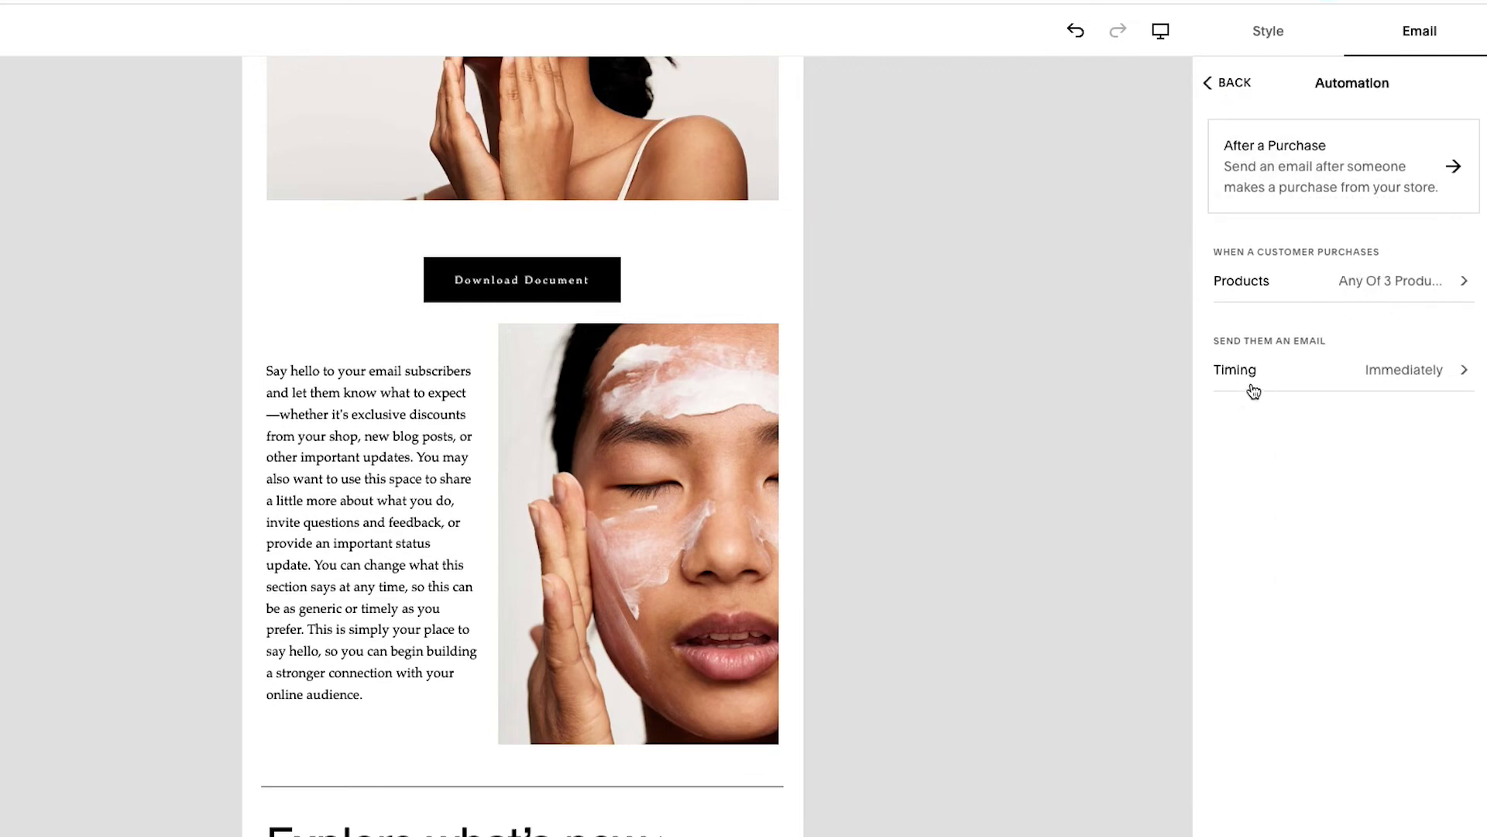
# Step: Set the automation email's timing to Custom with a delay of 1 day
pyautogui.click(1368, 384)
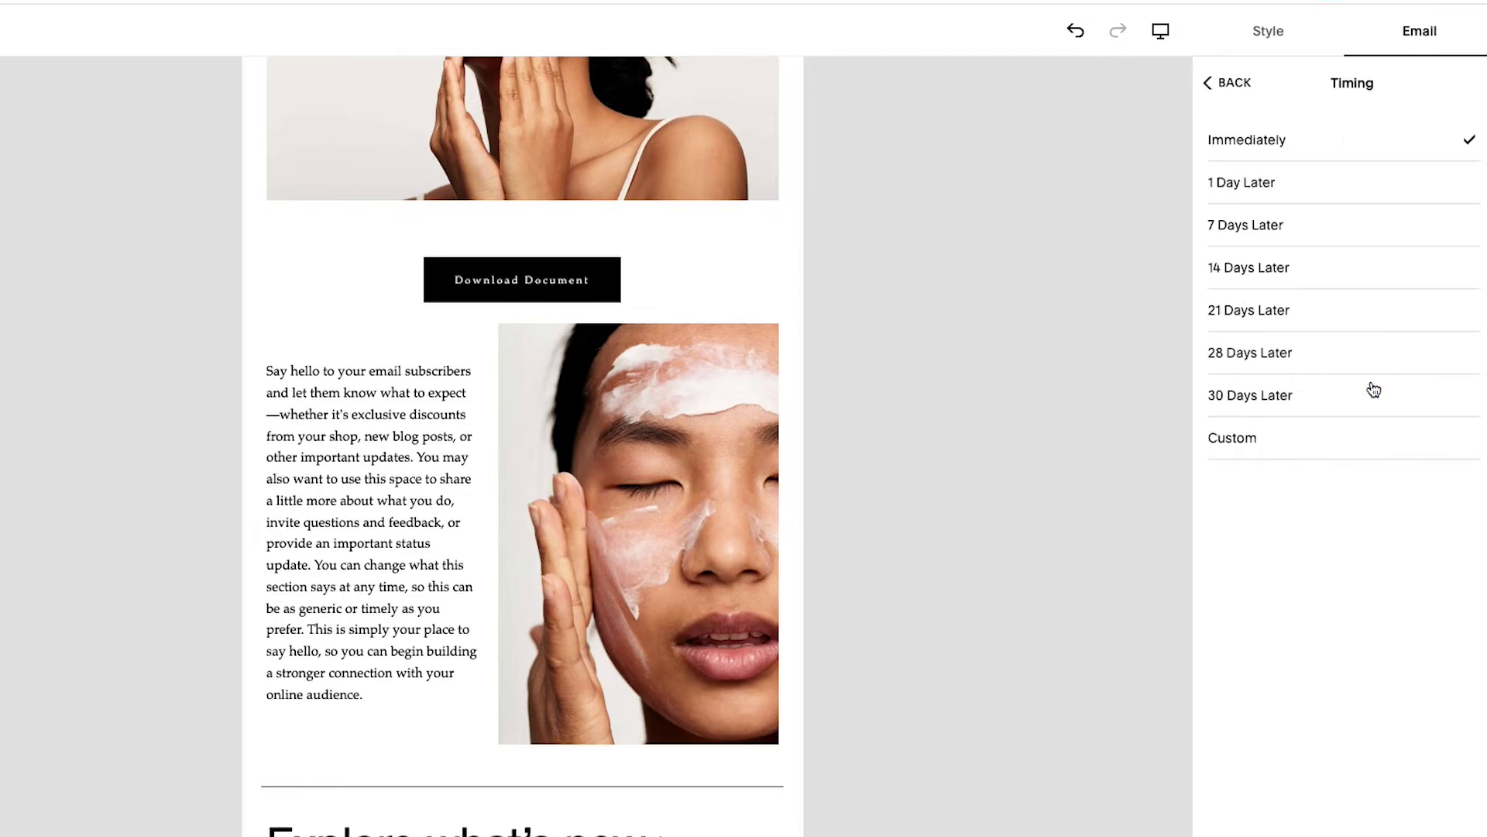
pyautogui.click(1248, 433)
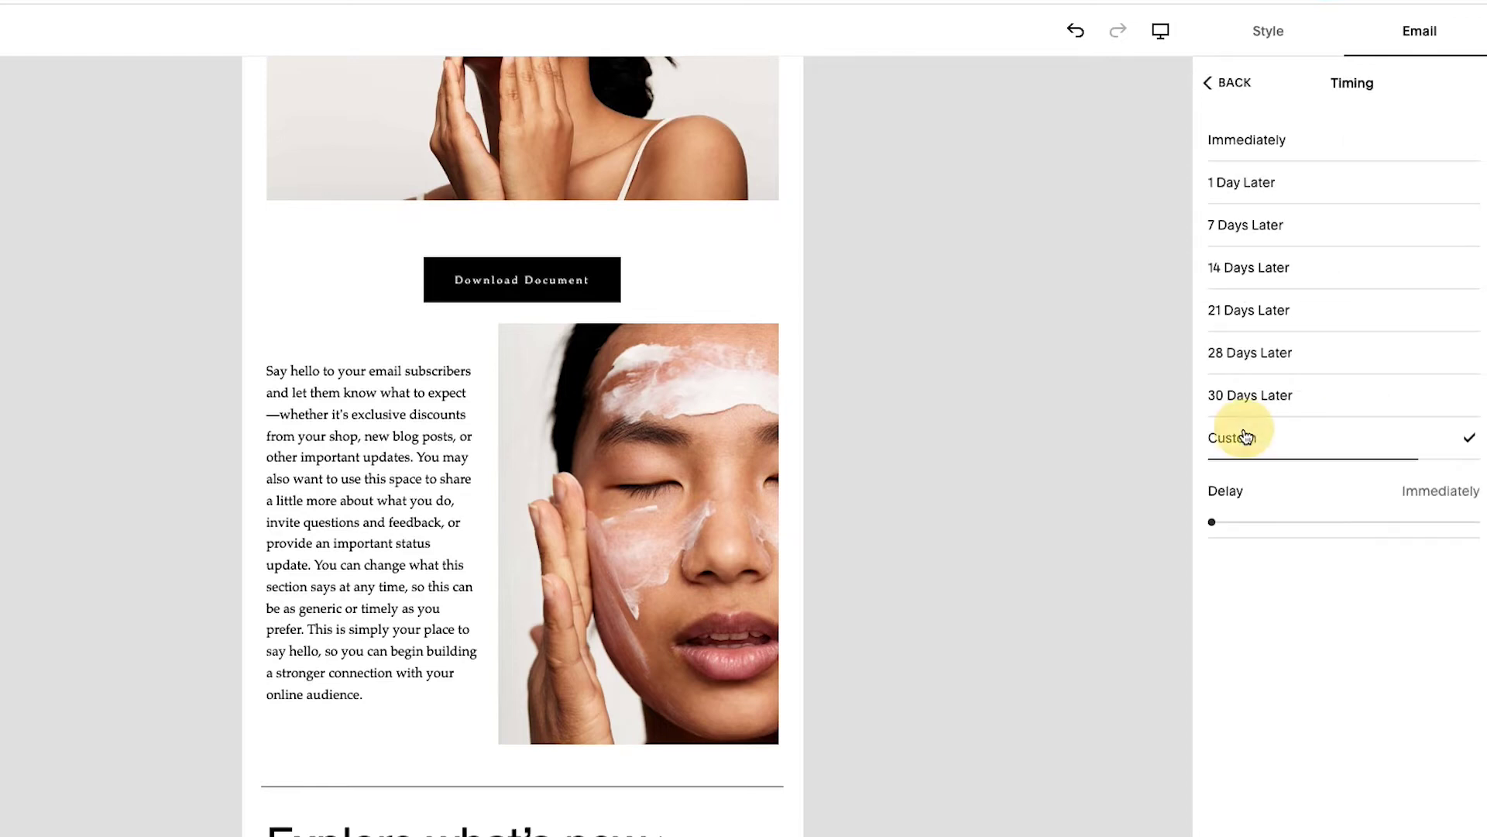
pyautogui.moveTo(1214, 525)
pyautogui.mouseDown()
pyautogui.moveTo(1479, 545)
pyautogui.moveTo(1211, 504)
pyautogui.moveTo(1471, 522)
pyautogui.moveTo(1212, 518)
pyautogui.mouseUp()
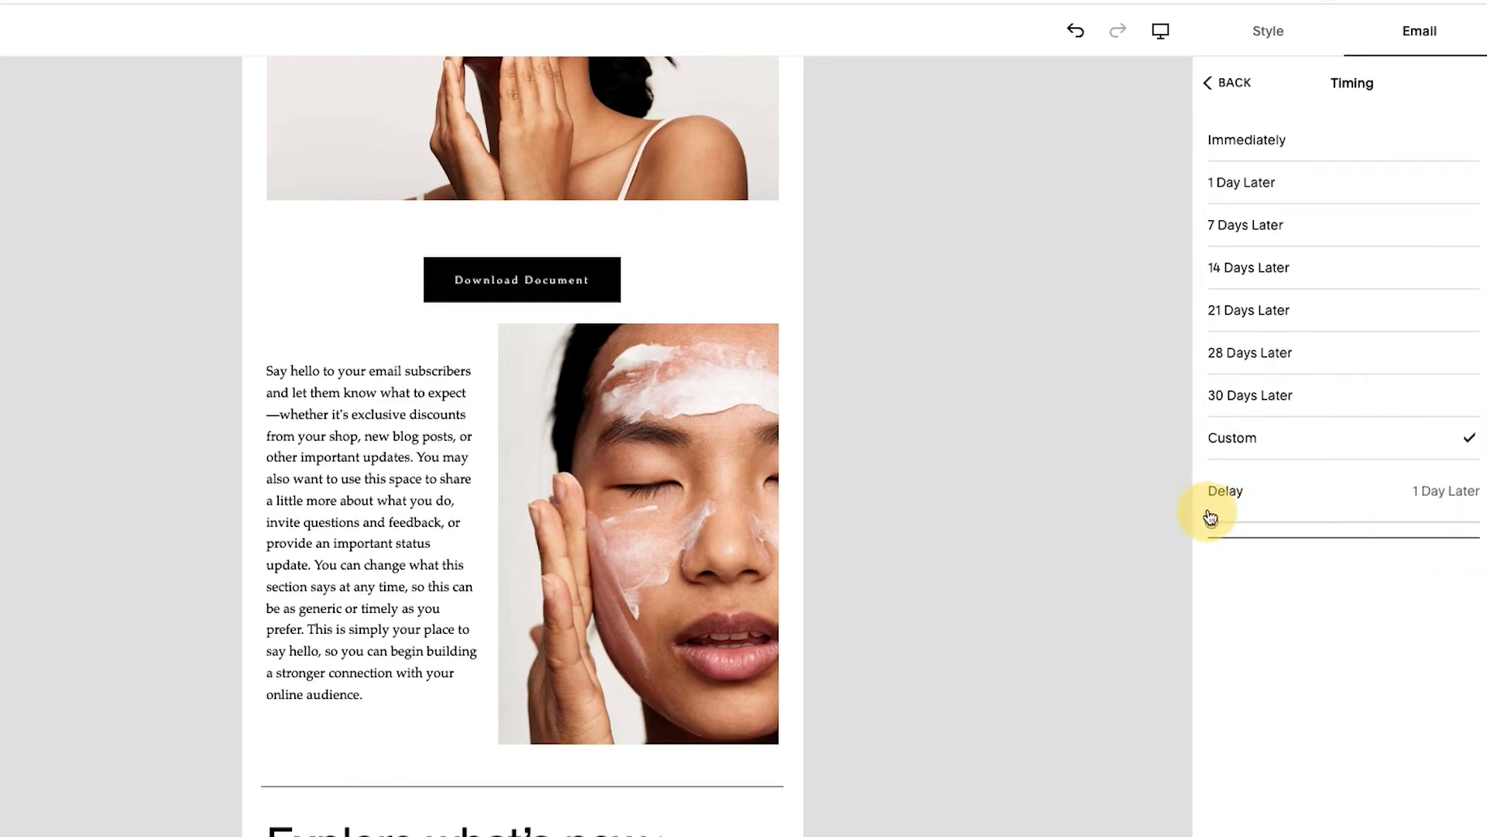
# Step: Set the automation email's timing to Immediately and return to the email's main settings
pyautogui.click(1284, 144)
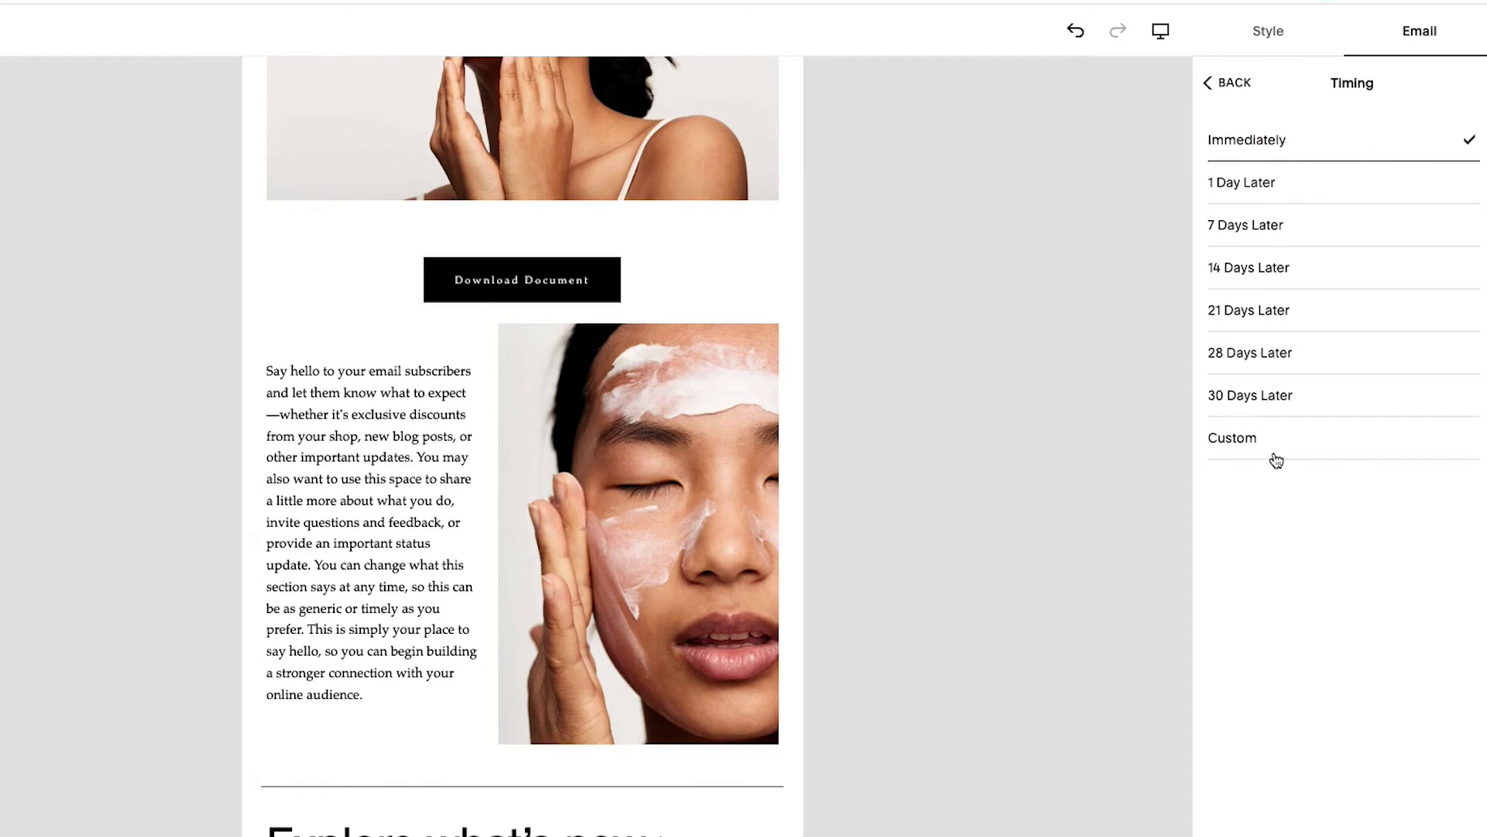
pyautogui.click(1237, 83)
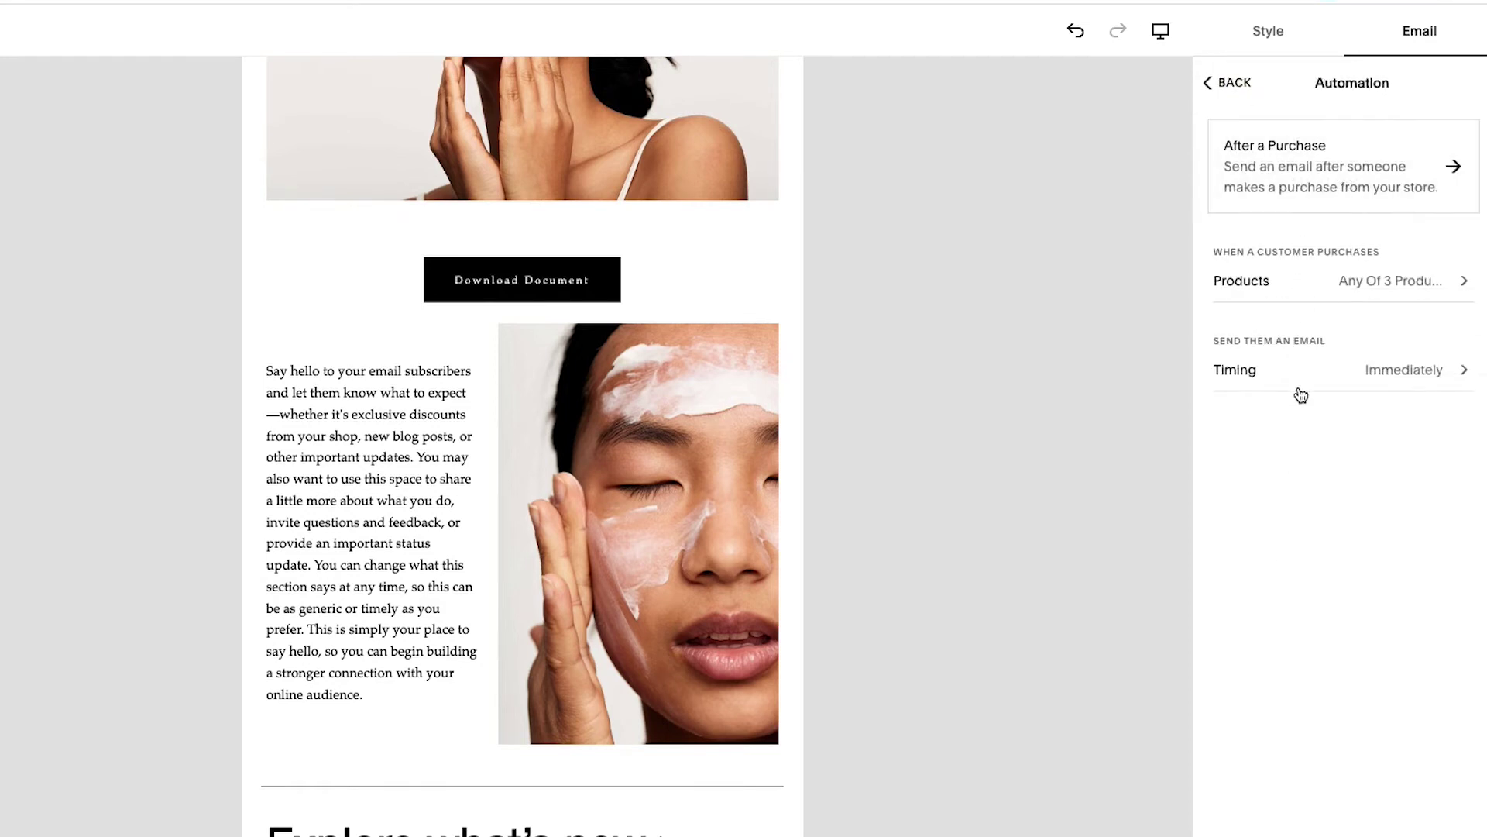
pyautogui.click(1239, 88)
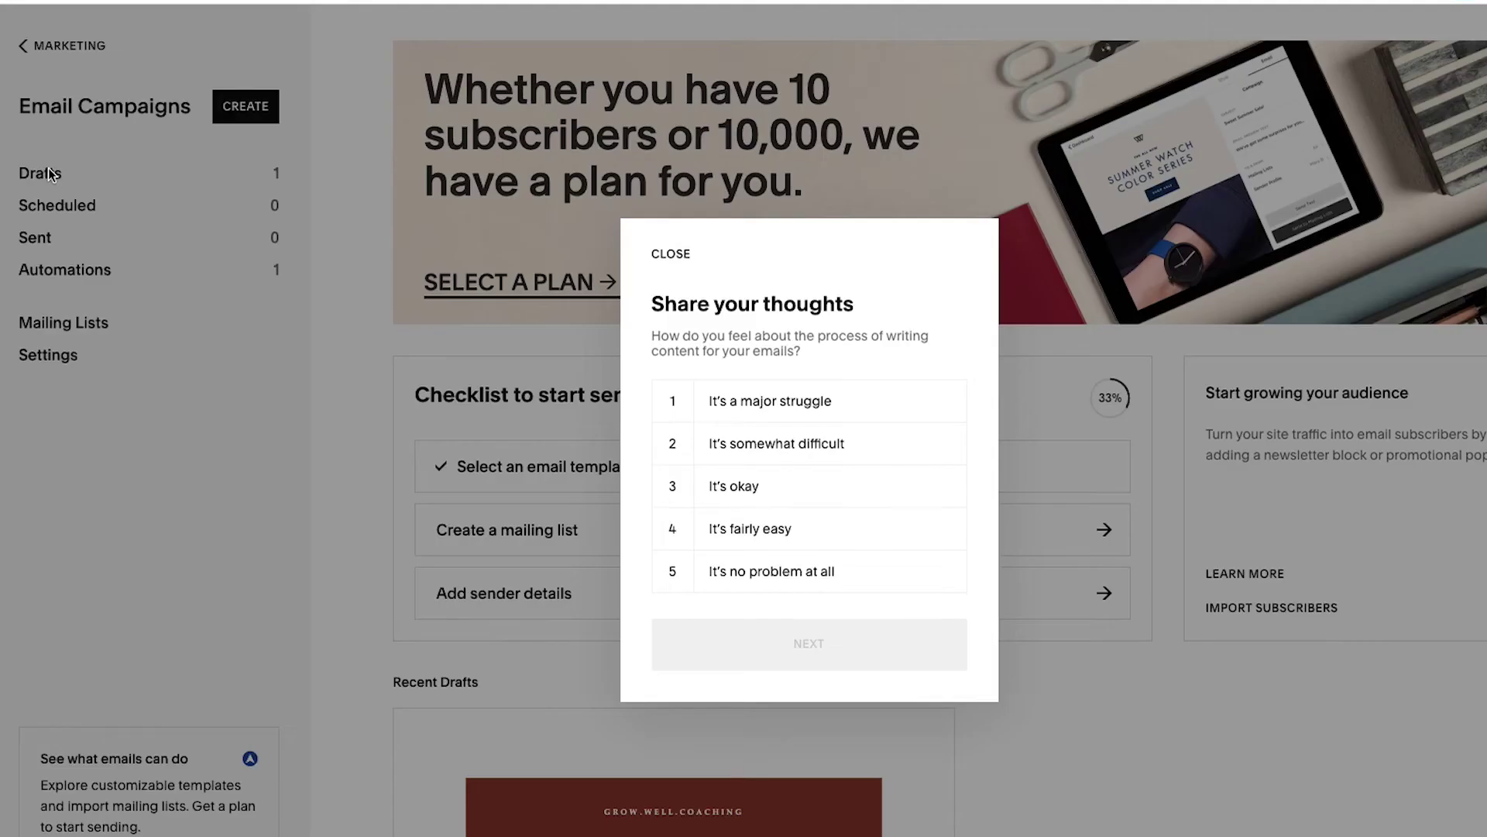
# Step: Dismiss the feedback survey and reuse the After a Purchase automation's template for a new Say Thanks to Customers automation
pyautogui.click(669, 254)
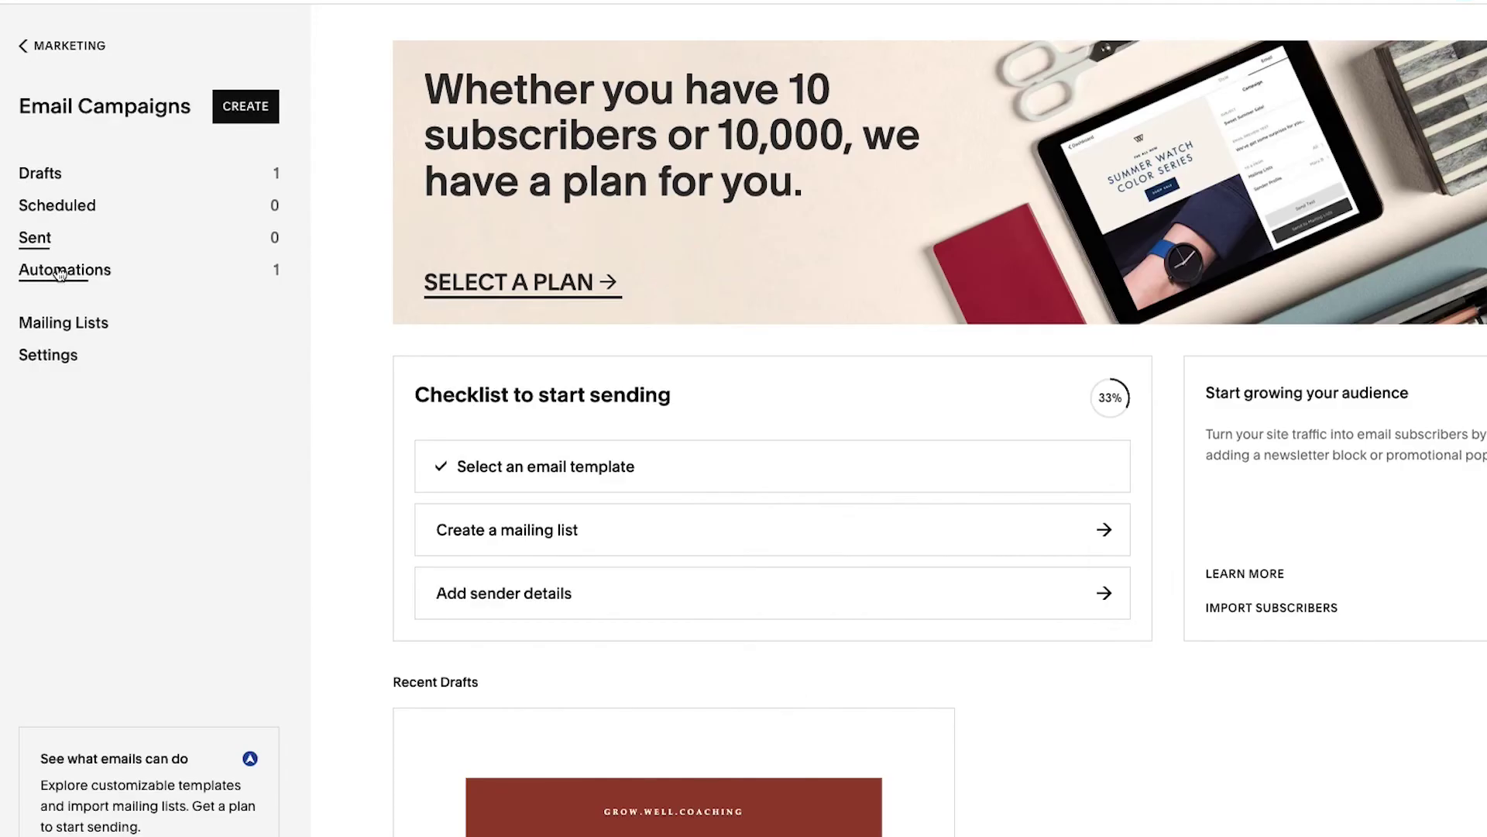
pyautogui.click(59, 273)
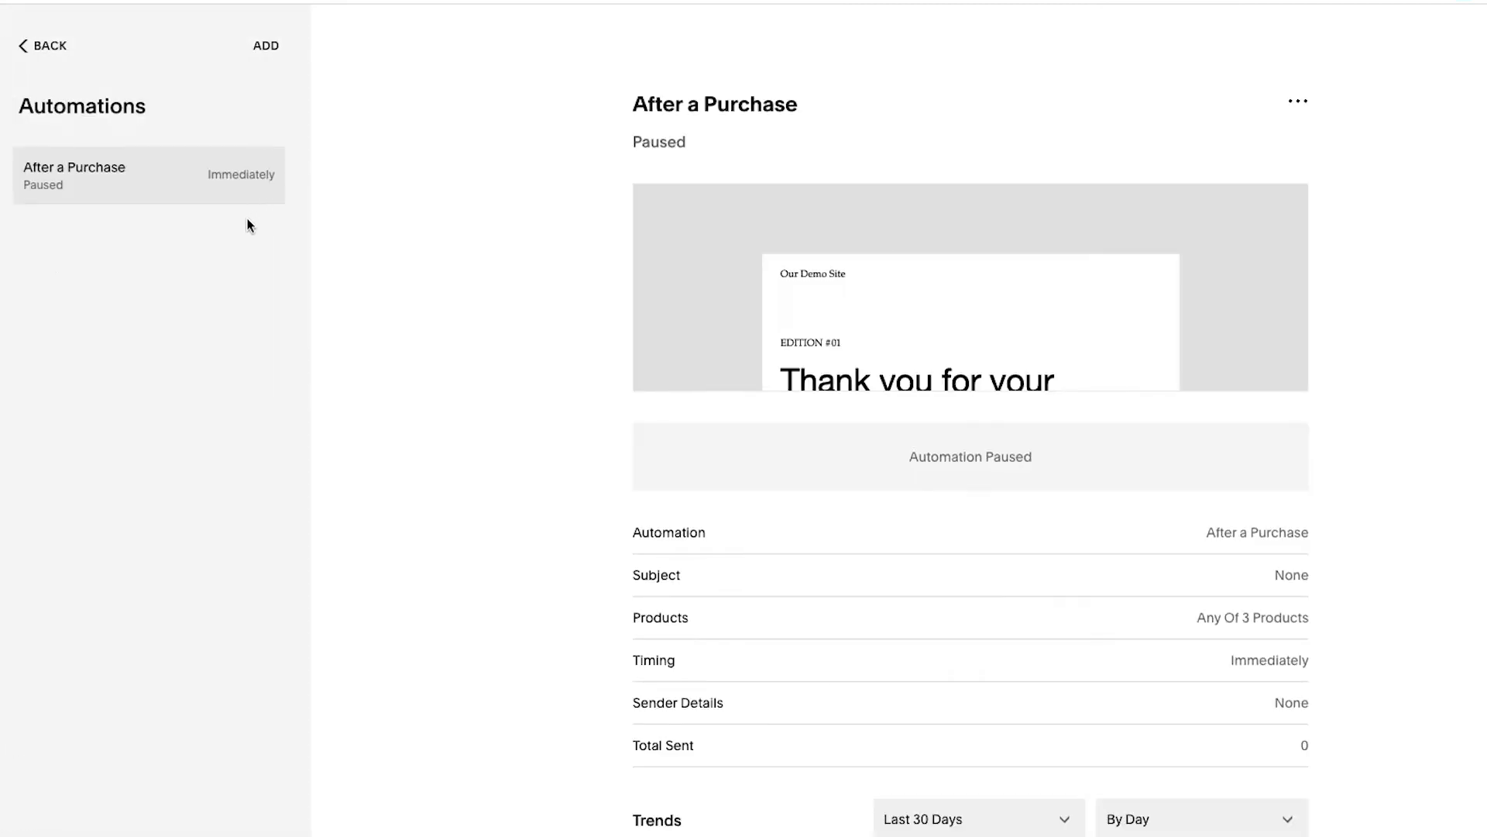
pyautogui.moveTo(744, 203)
pyautogui.click(1302, 104)
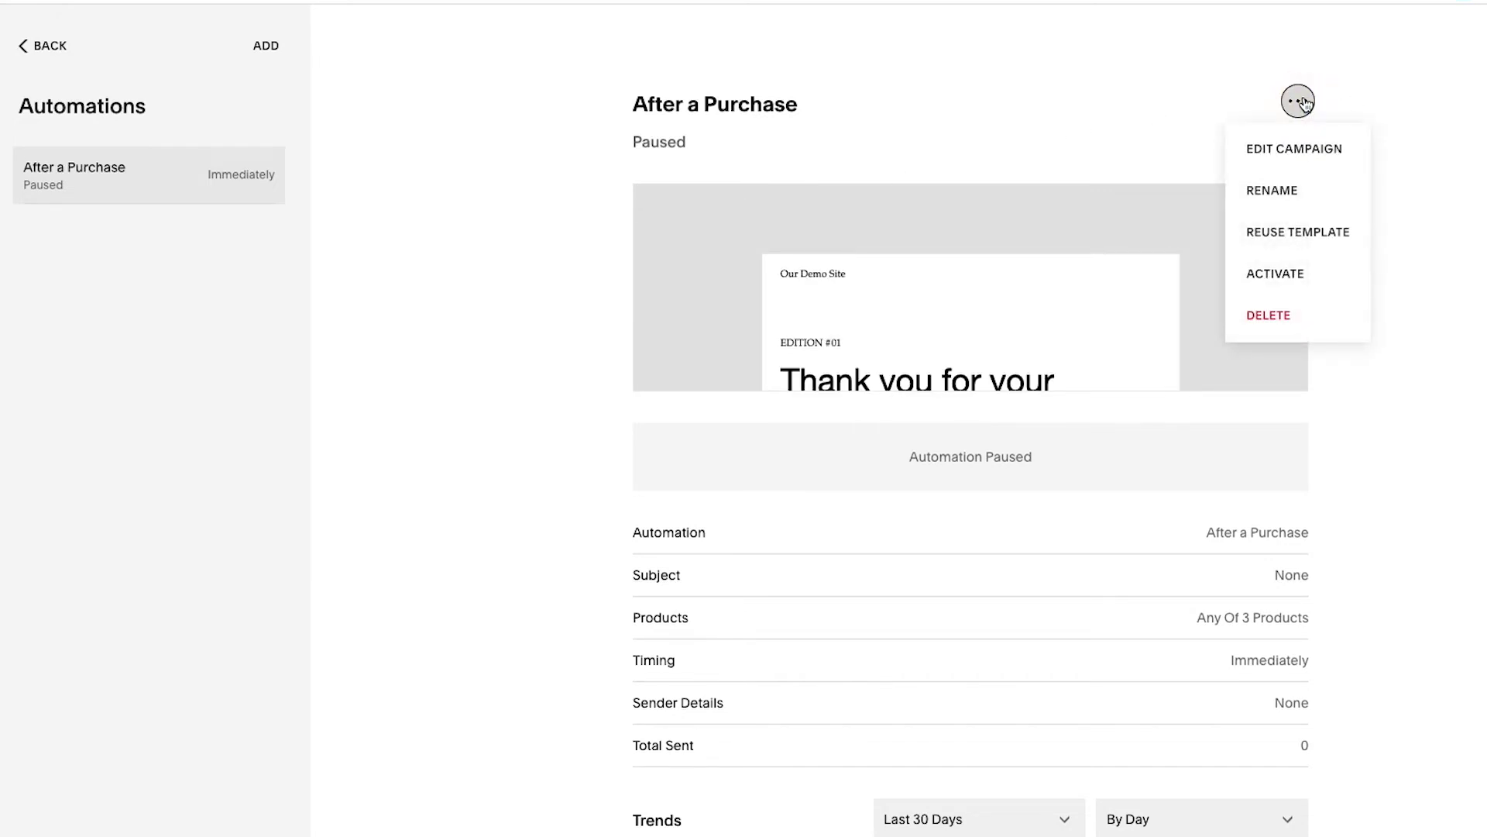
pyautogui.click(1309, 236)
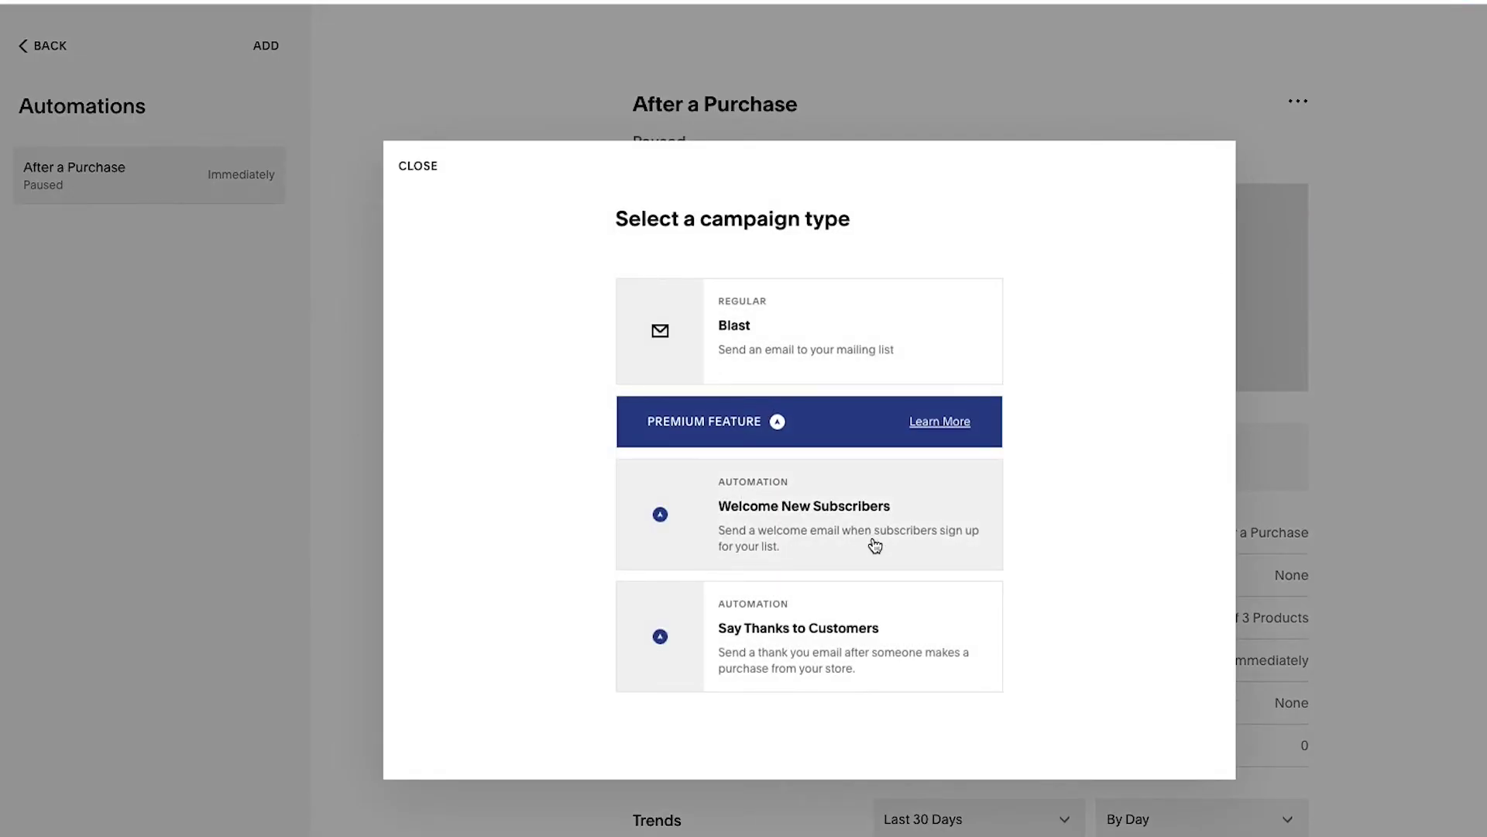
pyautogui.click(815, 645)
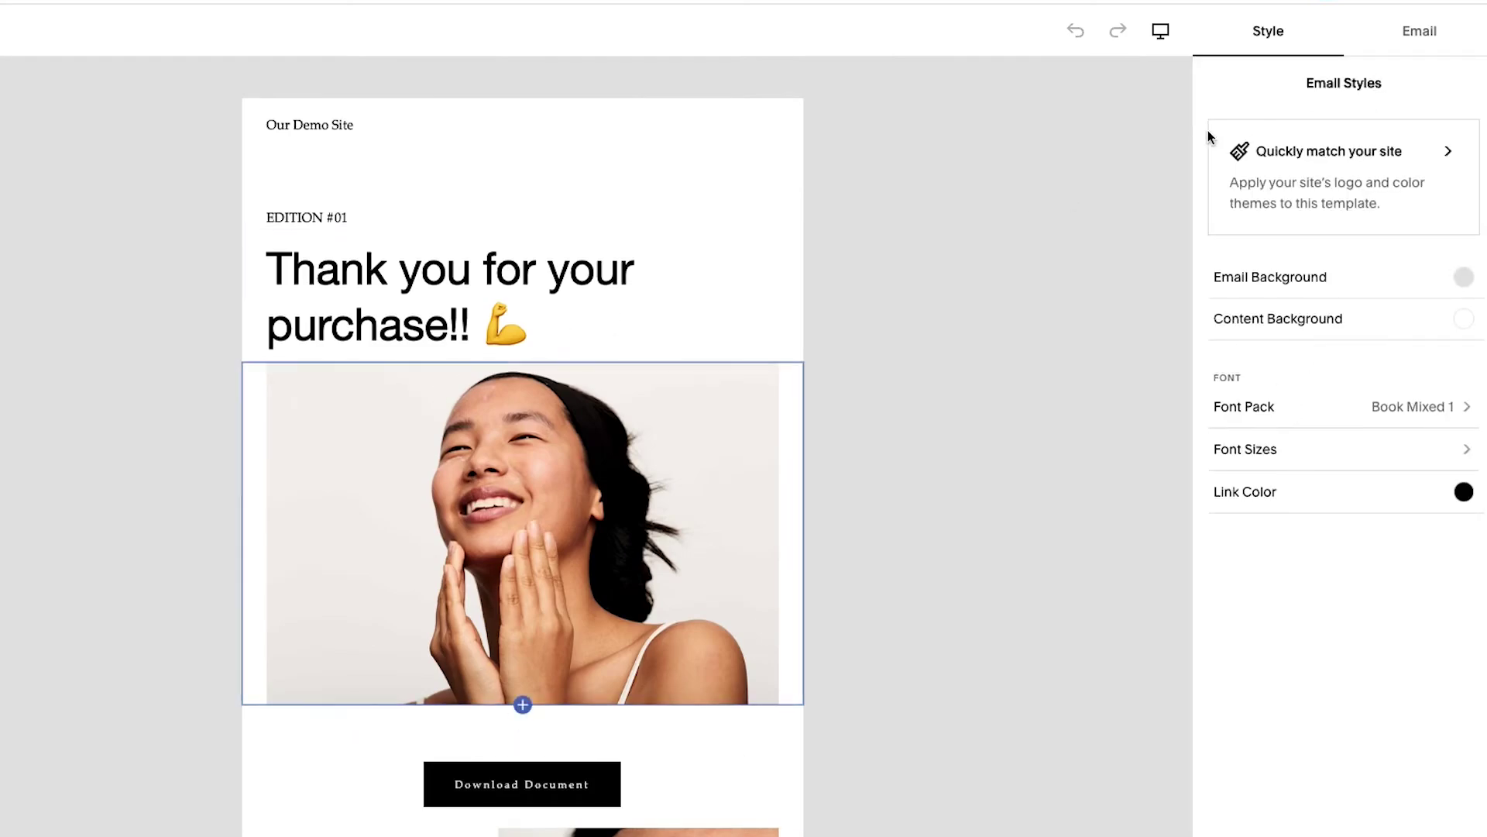
# Step: Set the new automation's products to both £25.00 "Style 02" and both £55.00 "Style 03", deselecting the sample product and both "Style 01" products
pyautogui.click(1402, 34)
pyautogui.click(1343, 199)
pyautogui.click(1381, 281)
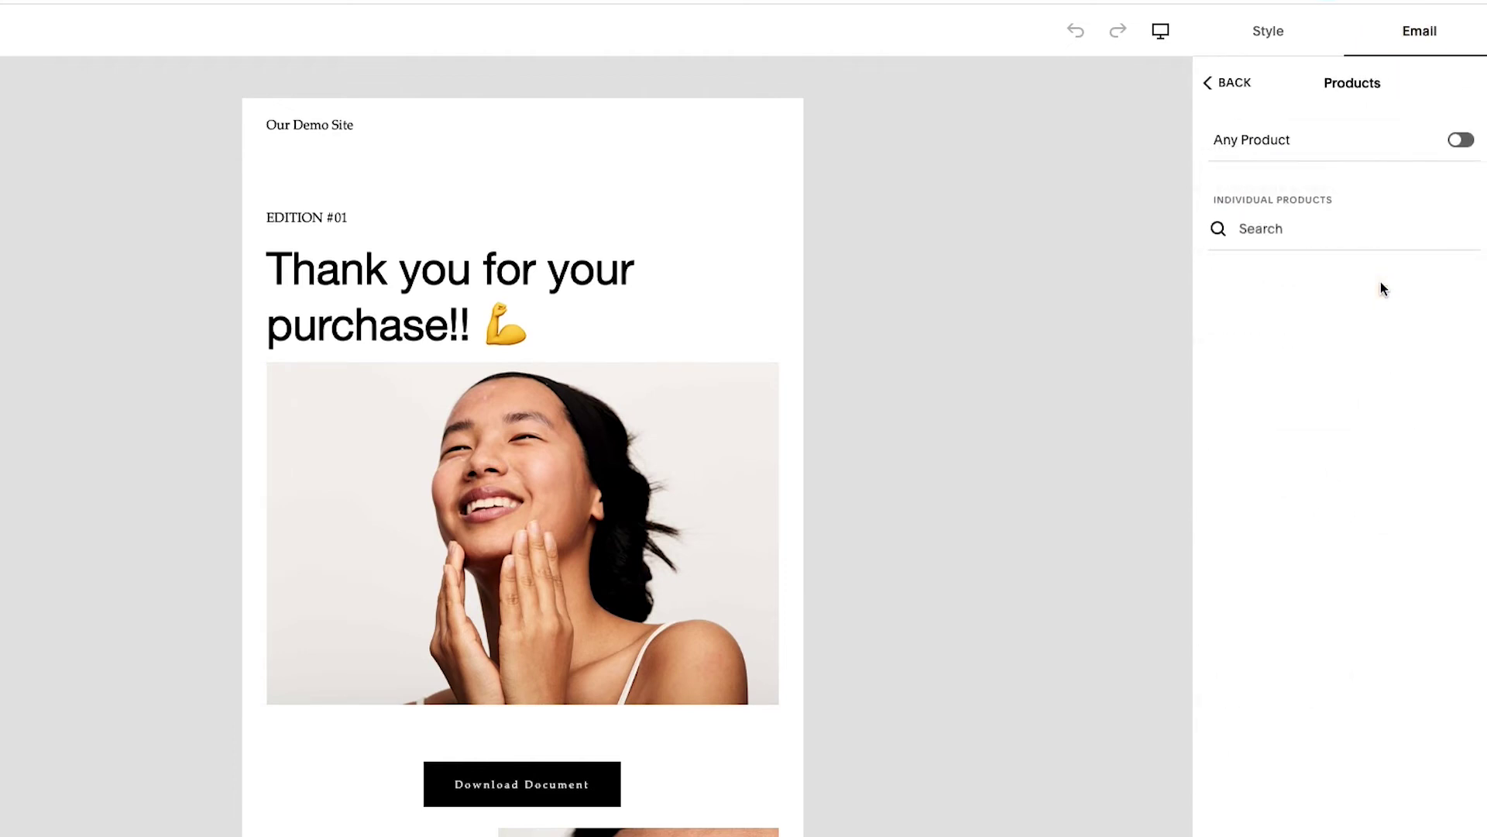
pyautogui.click(1358, 295)
pyautogui.click(1376, 342)
pyautogui.click(1384, 397)
pyautogui.click(1371, 457)
pyautogui.click(1357, 525)
pyautogui.click(1345, 585)
pyautogui.click(1345, 649)
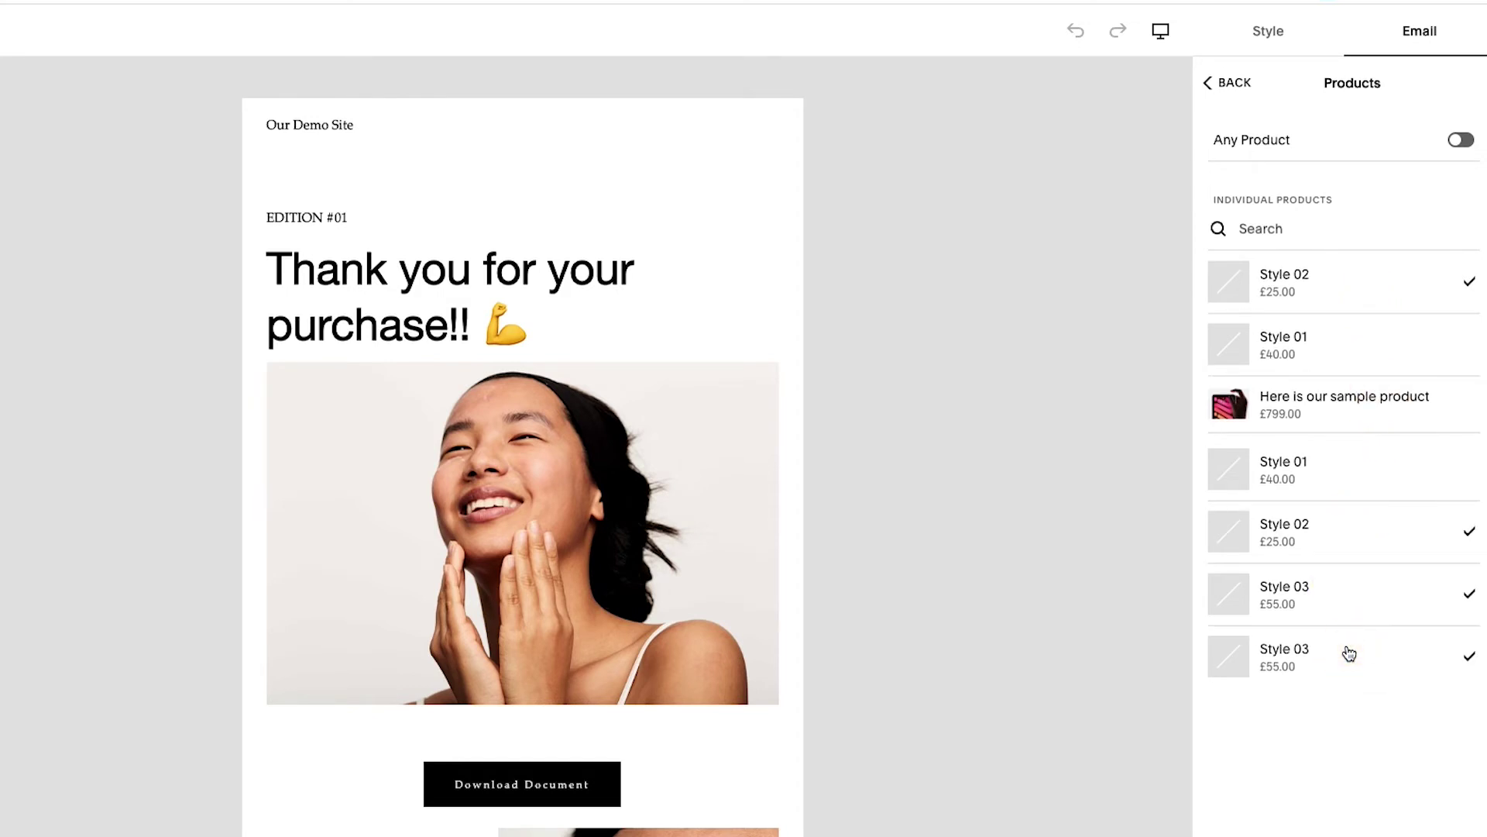
# Step: Leave the new email's product settings and editor, and open the list of email automations
pyautogui.click(1230, 84)
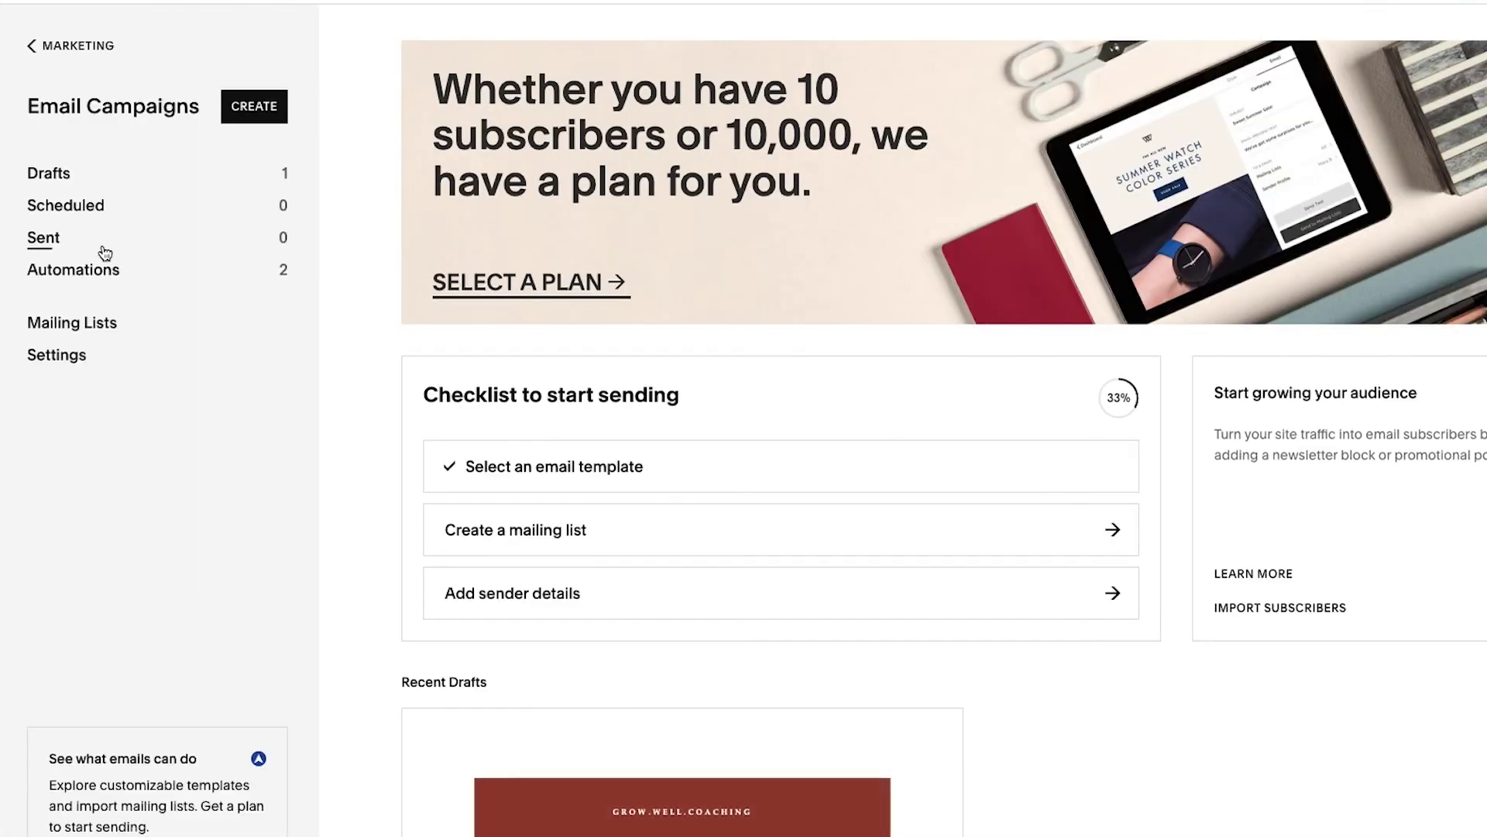
pyautogui.click(92, 270)
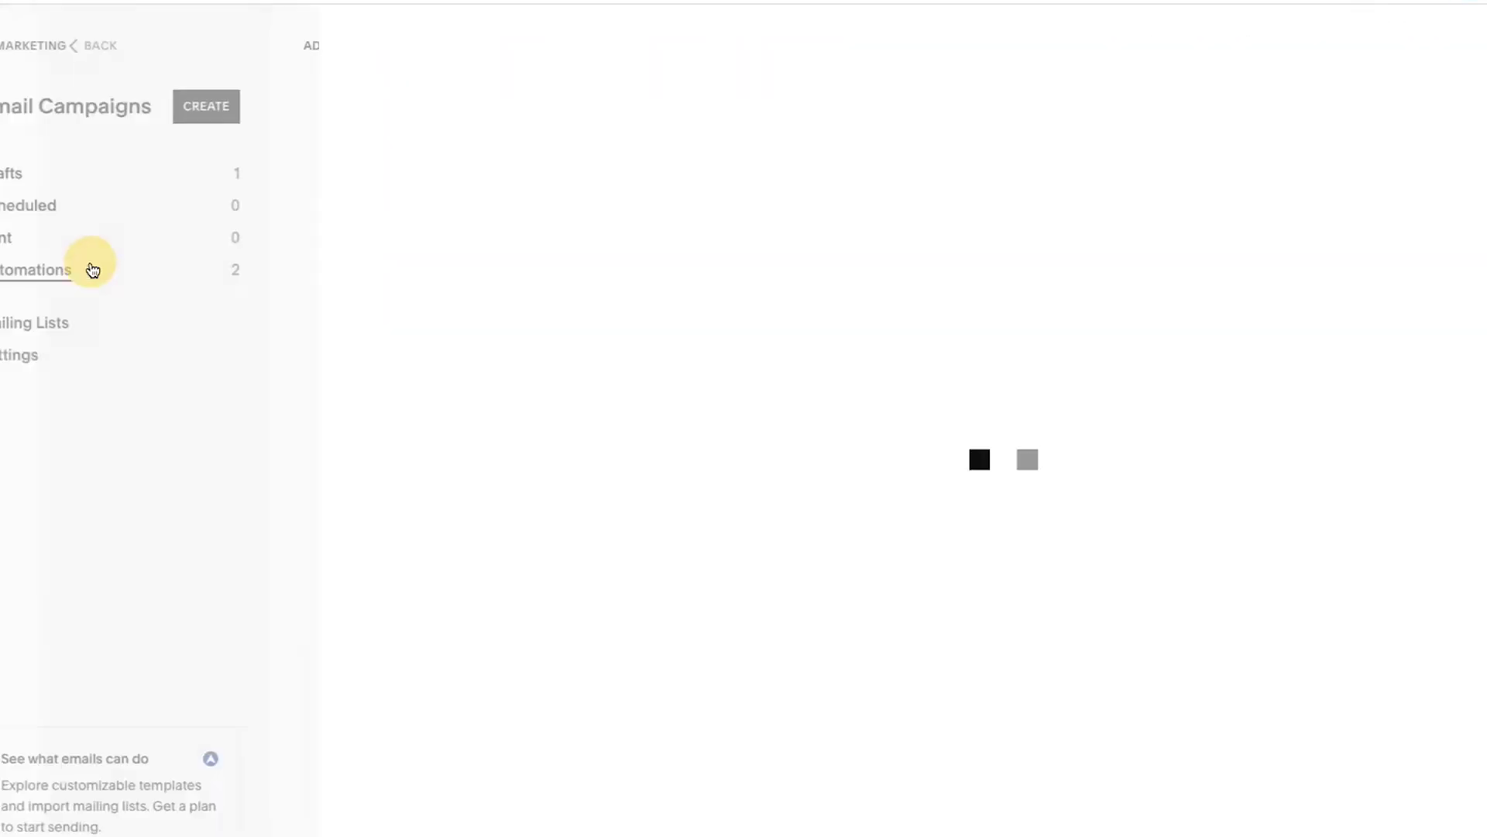